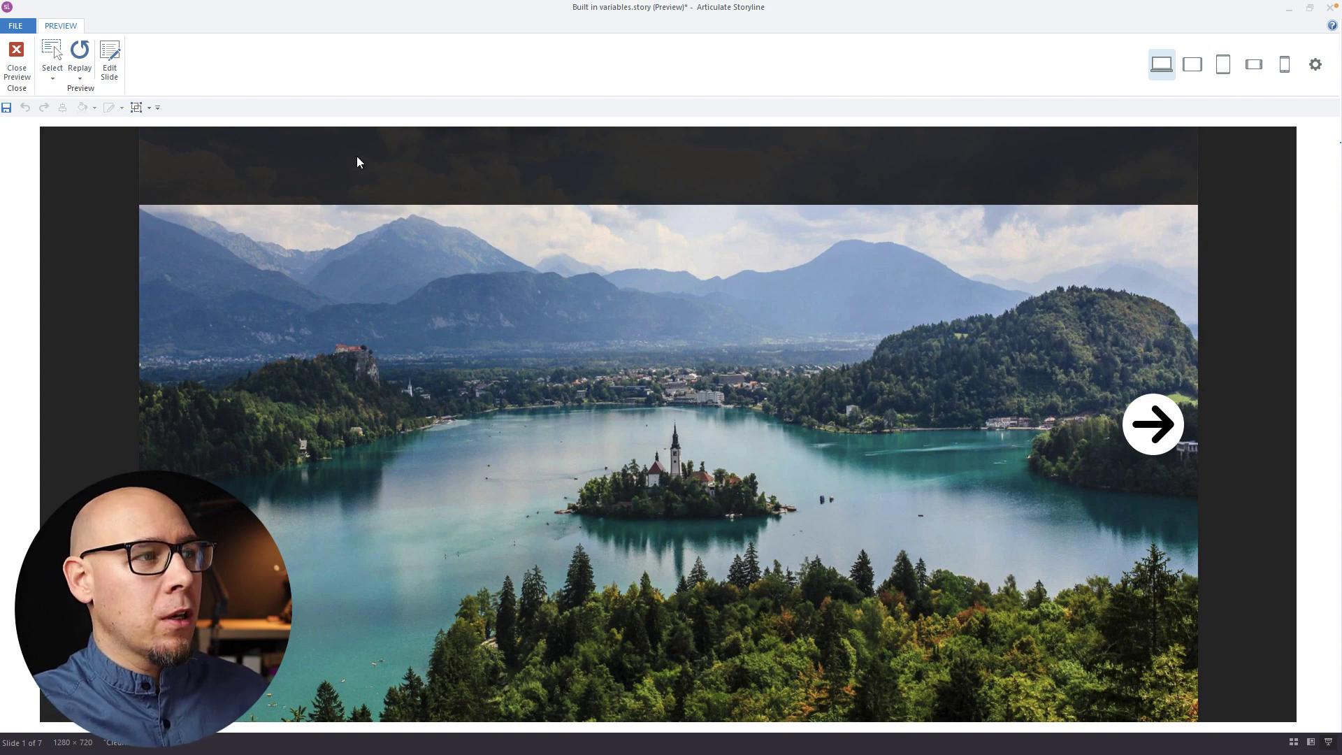
# Step forward four photo slides and back two in the preview, then close it
pyautogui.click(1135, 420)
pyautogui.click(1136, 420)
pyautogui.click(1137, 419)
pyautogui.click(1137, 417)
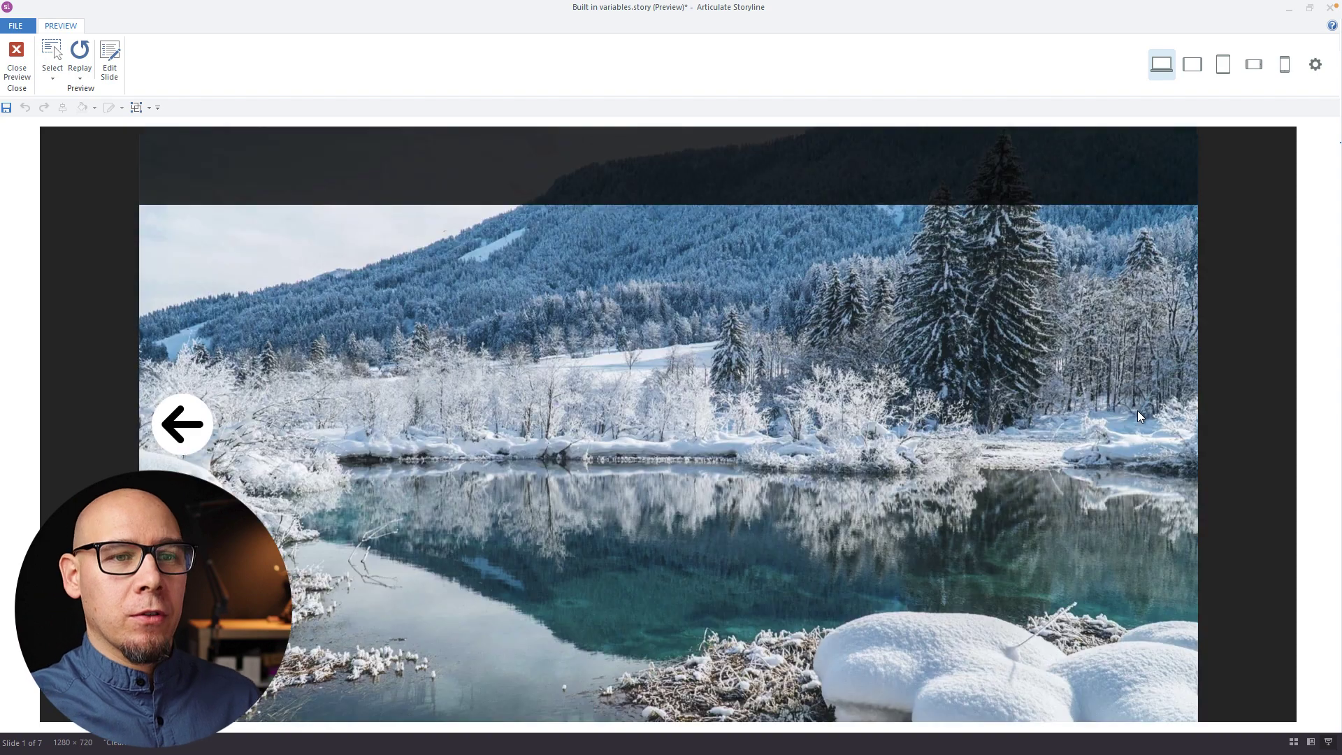
pyautogui.click(205, 418)
pyautogui.click(204, 418)
pyautogui.click(204, 417)
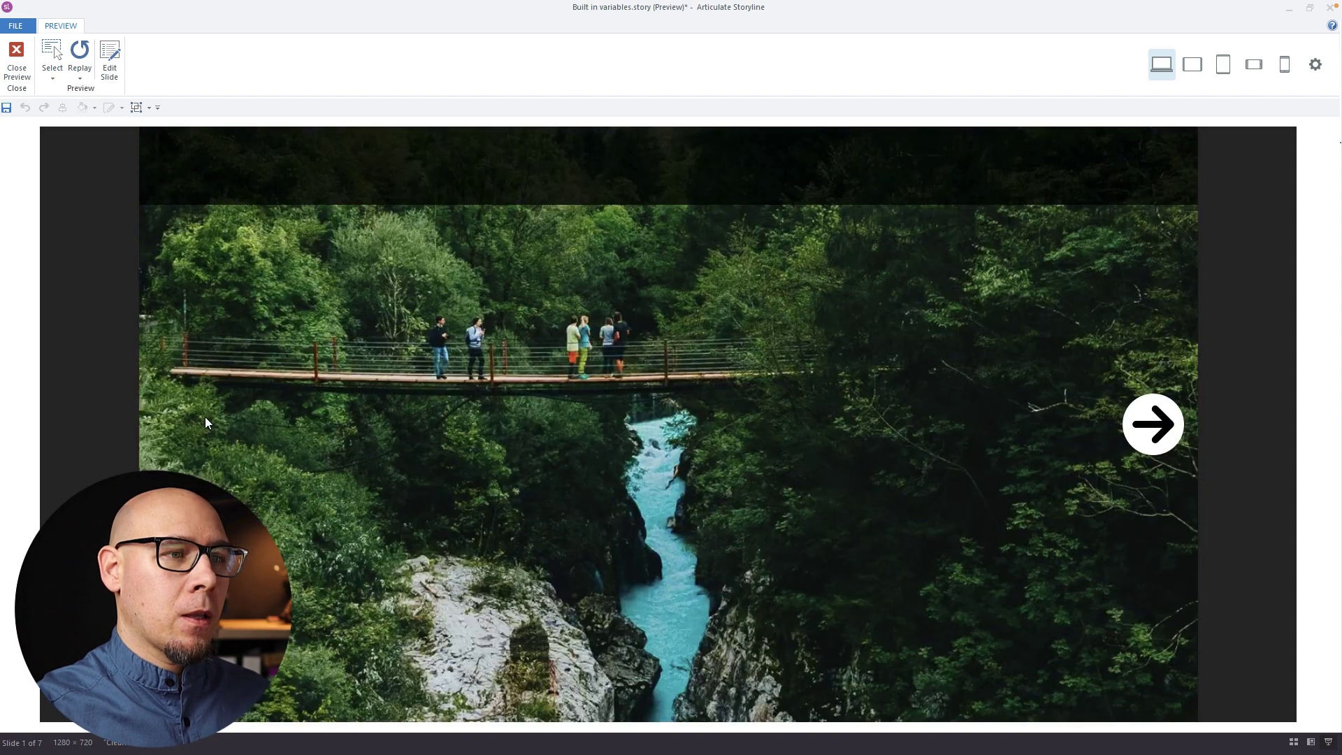
pyautogui.click(17, 61)
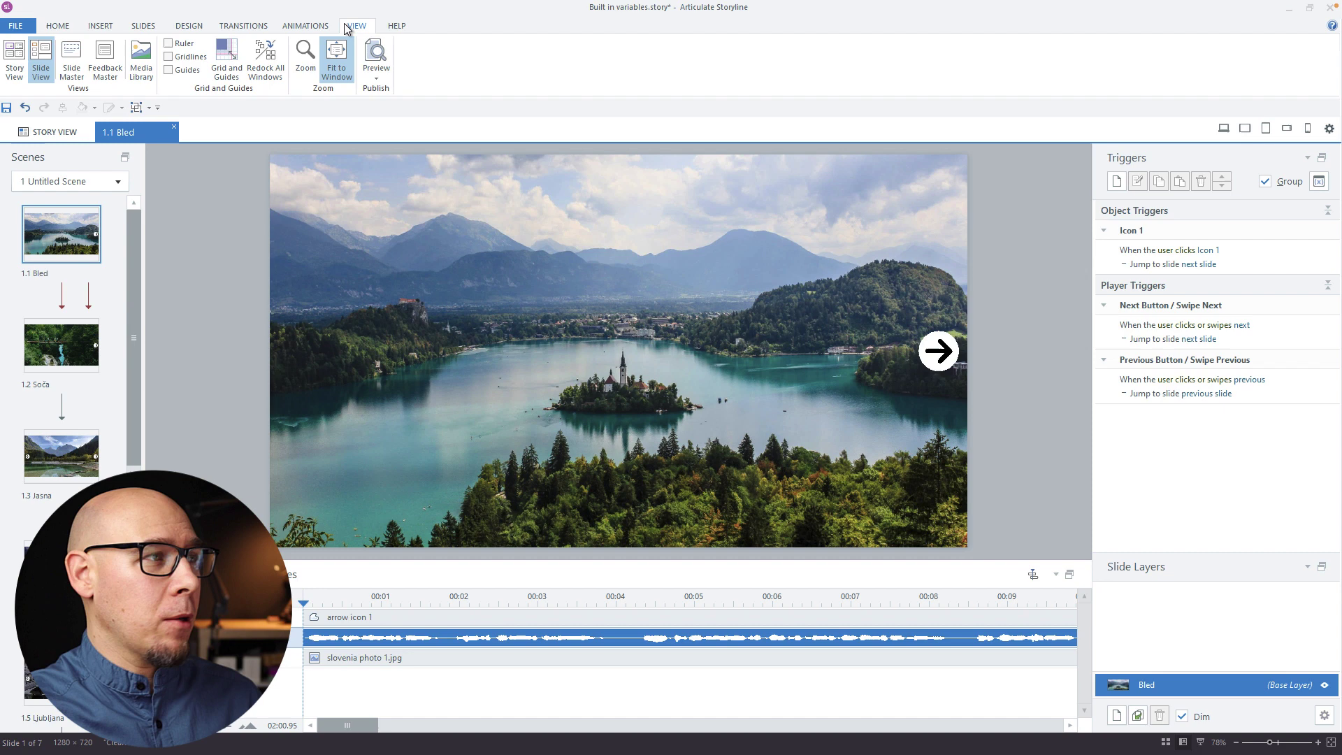
# Open the top slide master and reveal the fullscreen icon at the dark title bar's right end
pyautogui.click(72, 67)
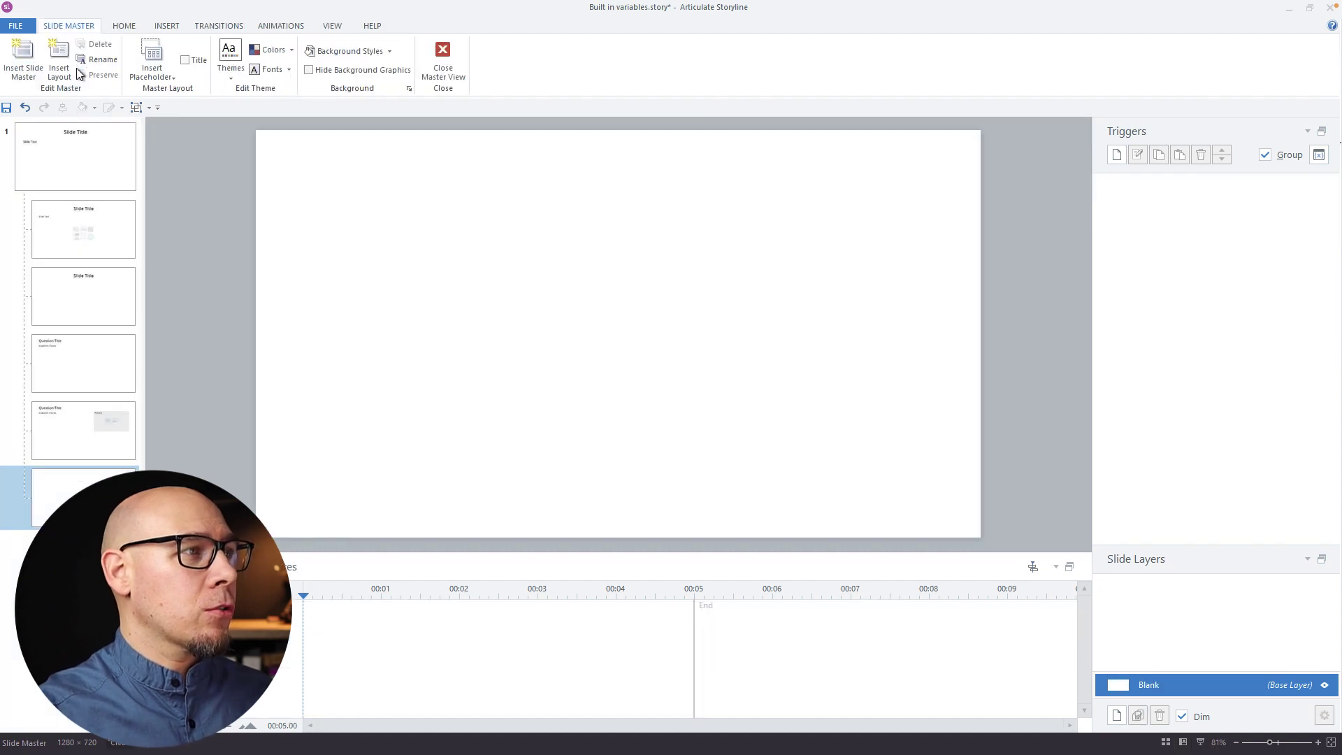
pyautogui.click(96, 155)
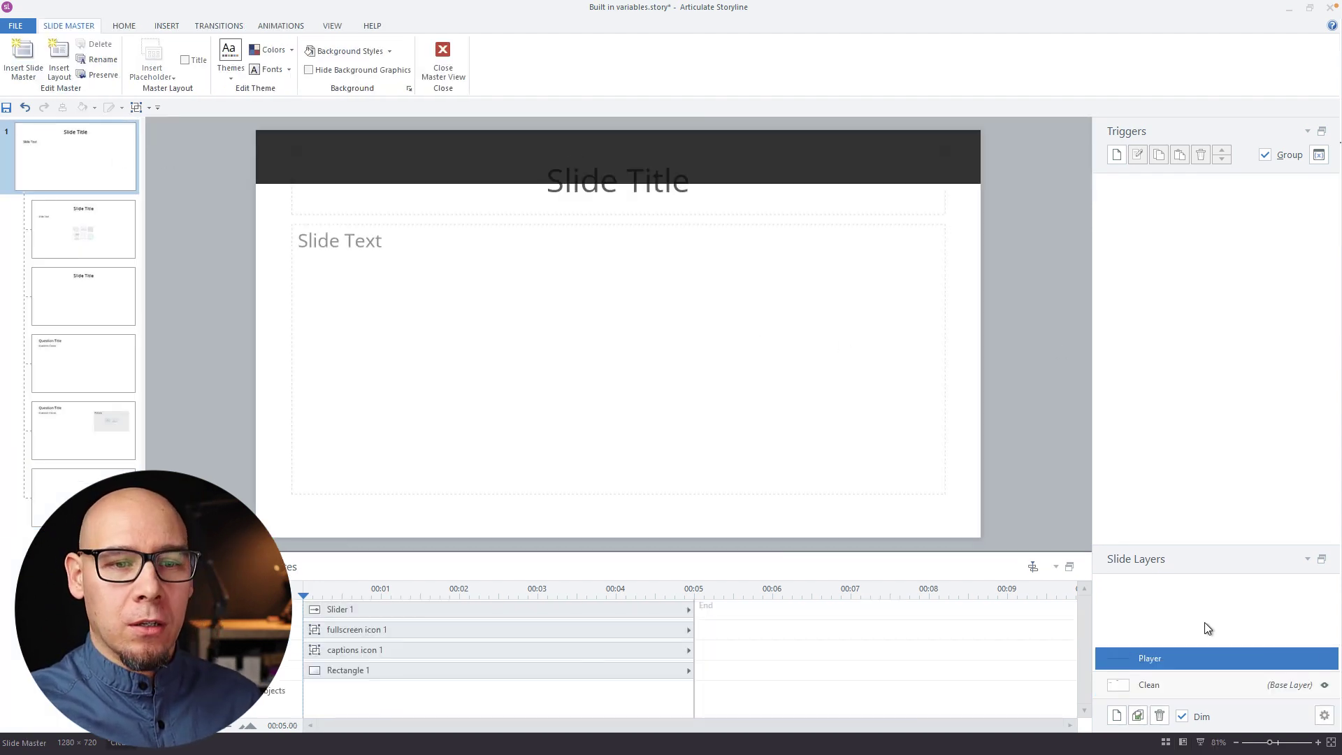
pyautogui.click(734, 155)
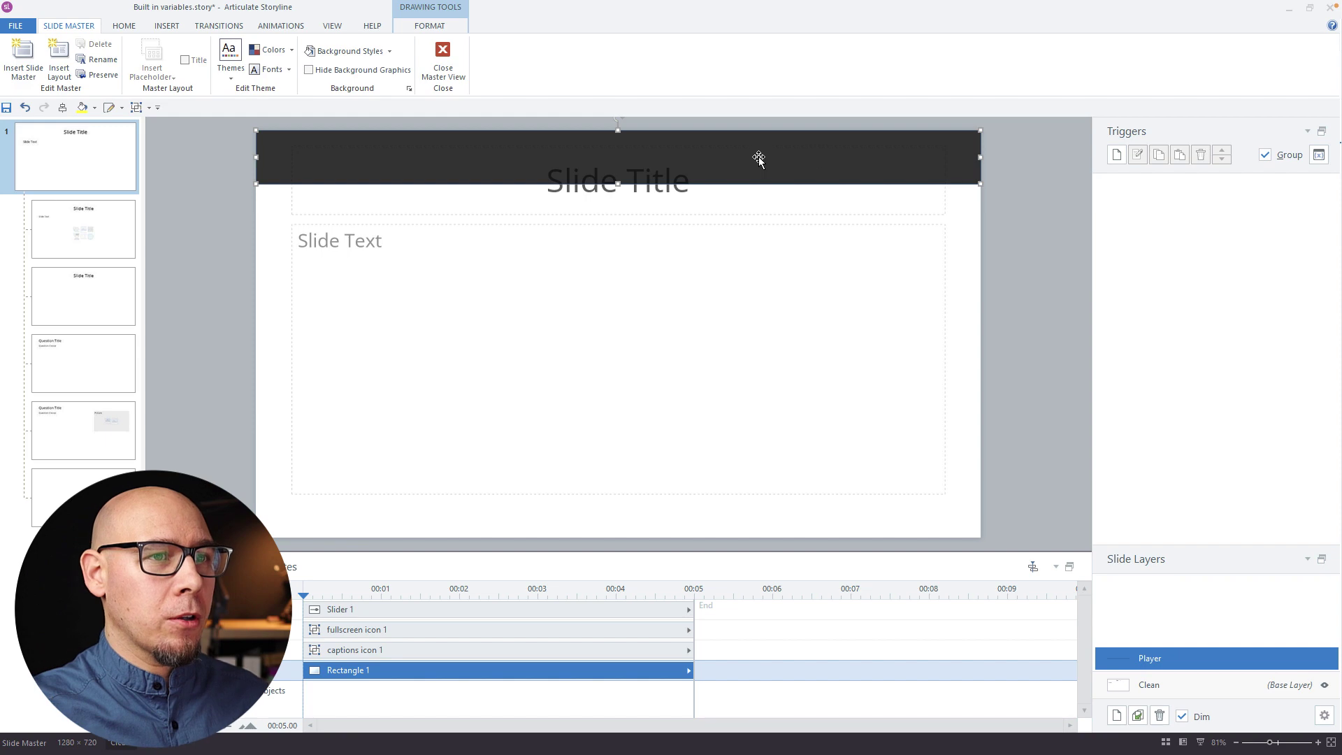
pyautogui.click(1018, 217)
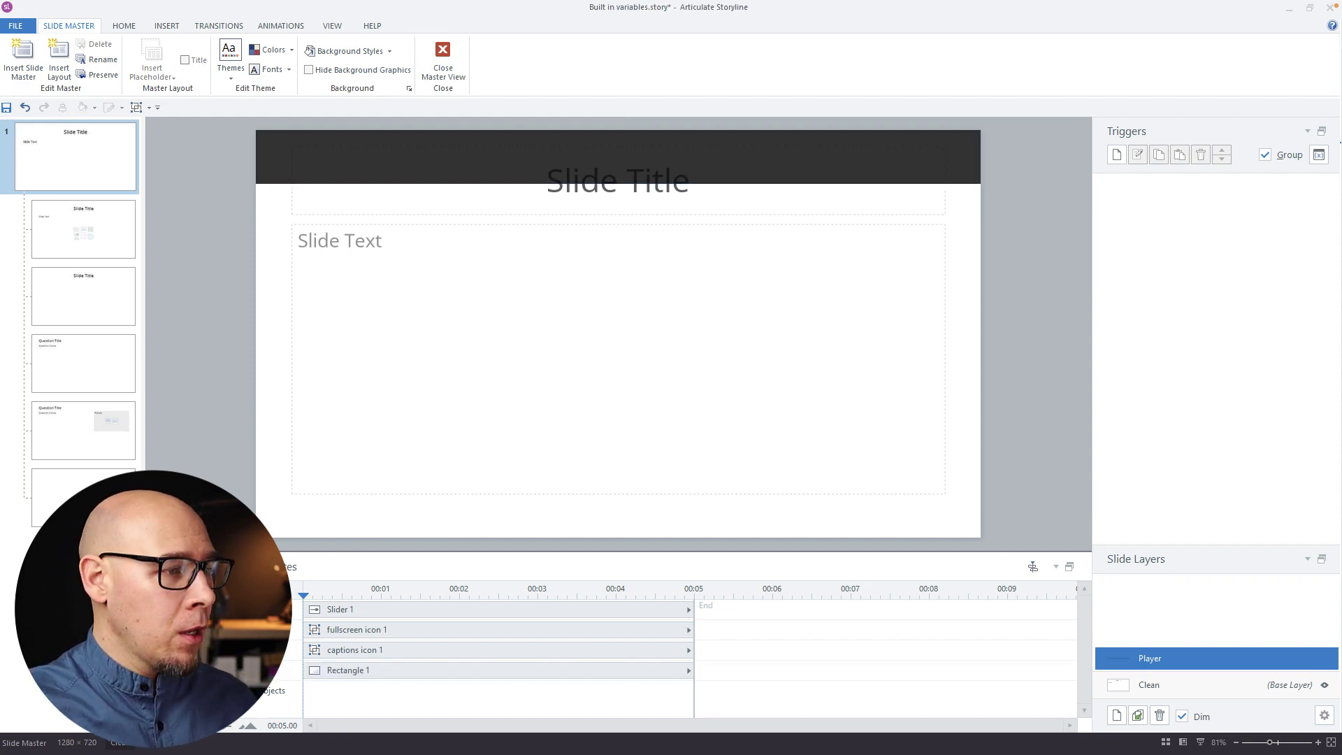
pyautogui.click(356, 629)
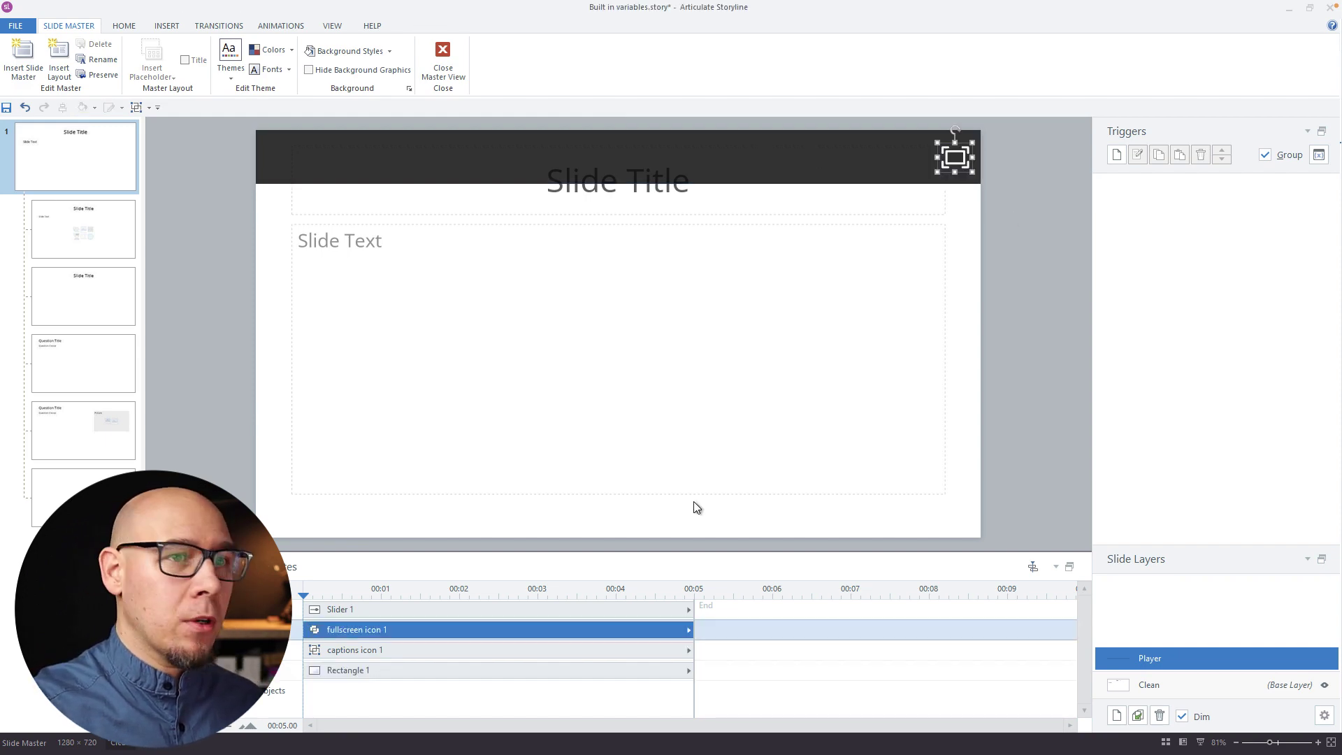
pyautogui.click(1018, 269)
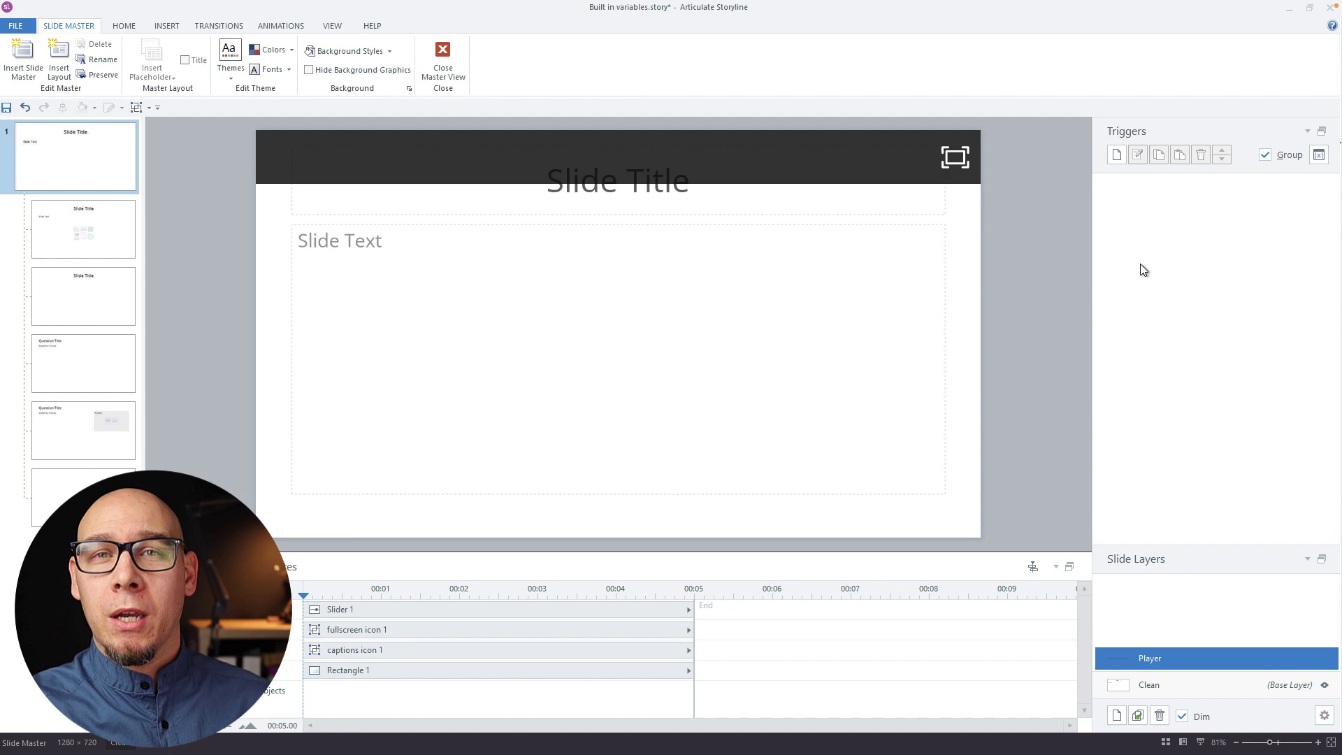
# Add an Adjust variable trigger toggling Player.FullScreenMode when the user clicks Icon 2
pyautogui.click(1120, 156)
pyautogui.moveTo(862, 334); pyautogui.dragTo(963, 253)
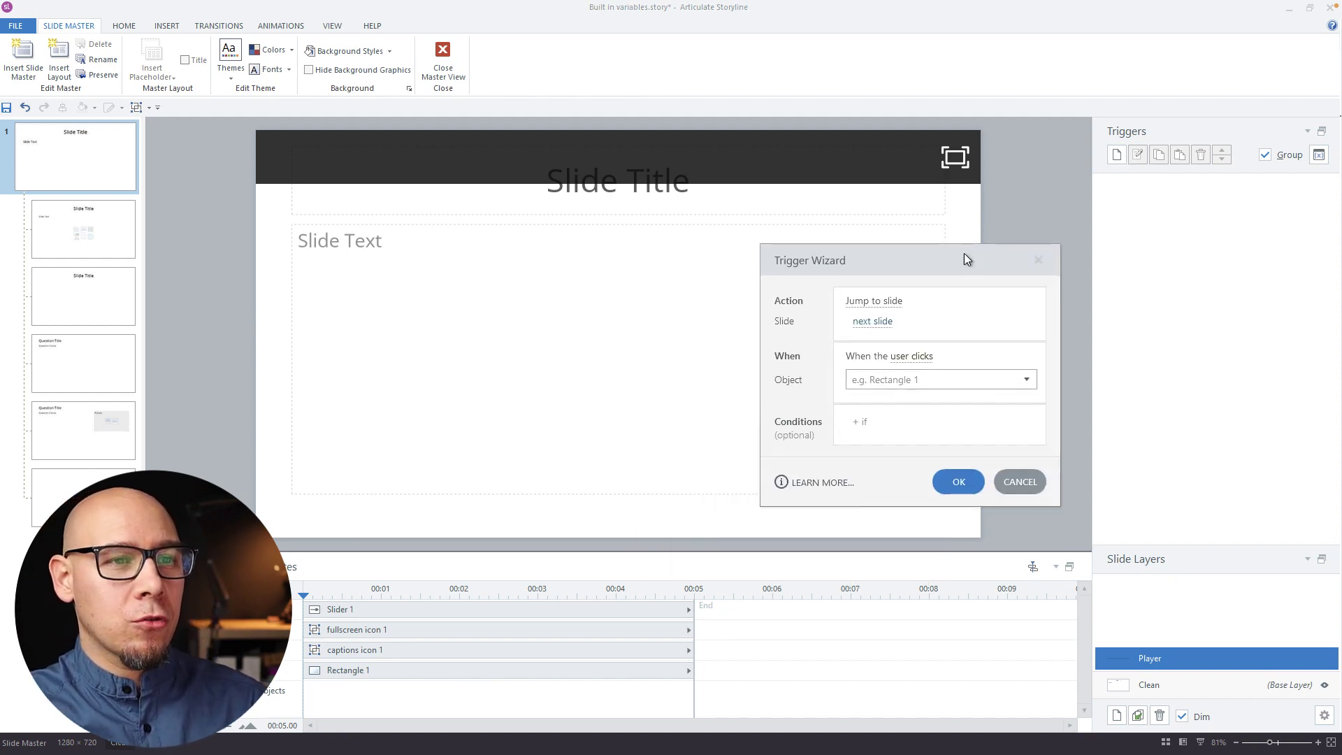
pyautogui.click(895, 297)
pyautogui.write('adju')
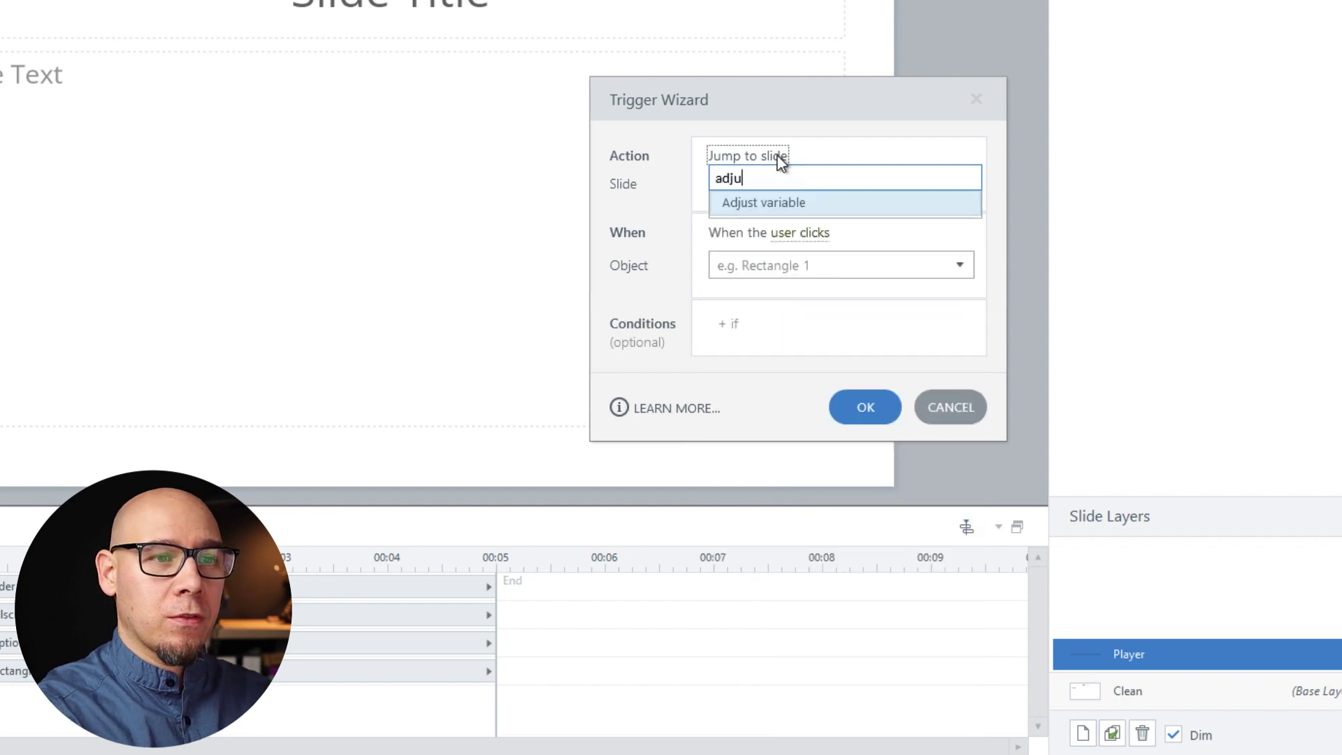
pyautogui.press('Return')
pyautogui.click(759, 183)
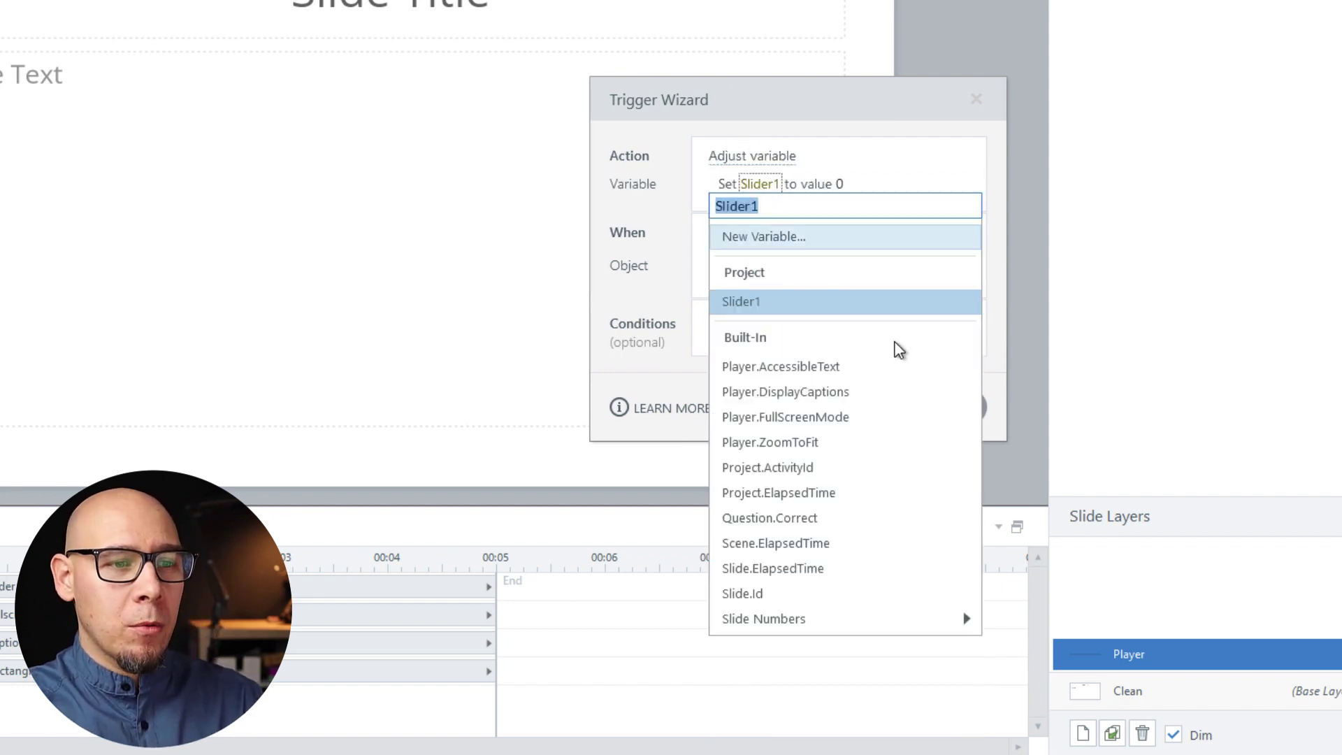
pyautogui.click(785, 417)
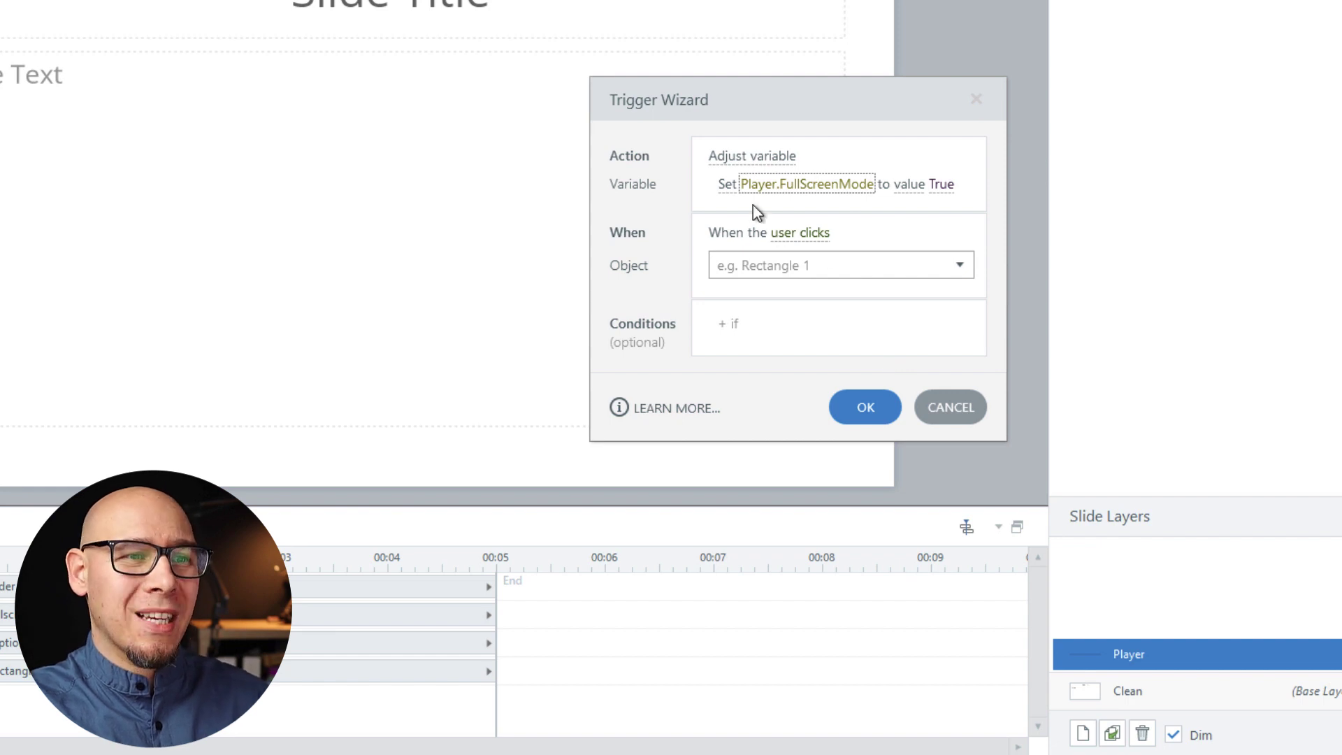
pyautogui.click(727, 187)
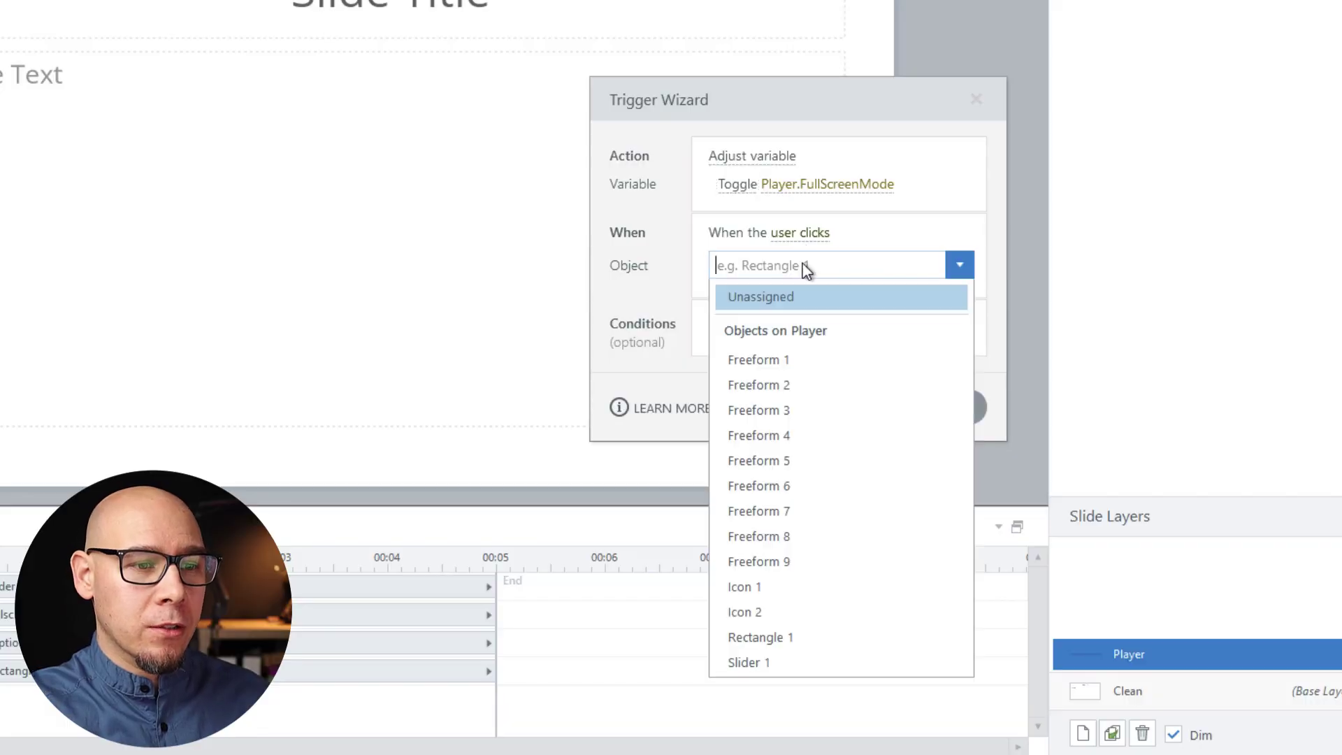
pyautogui.click(761, 613)
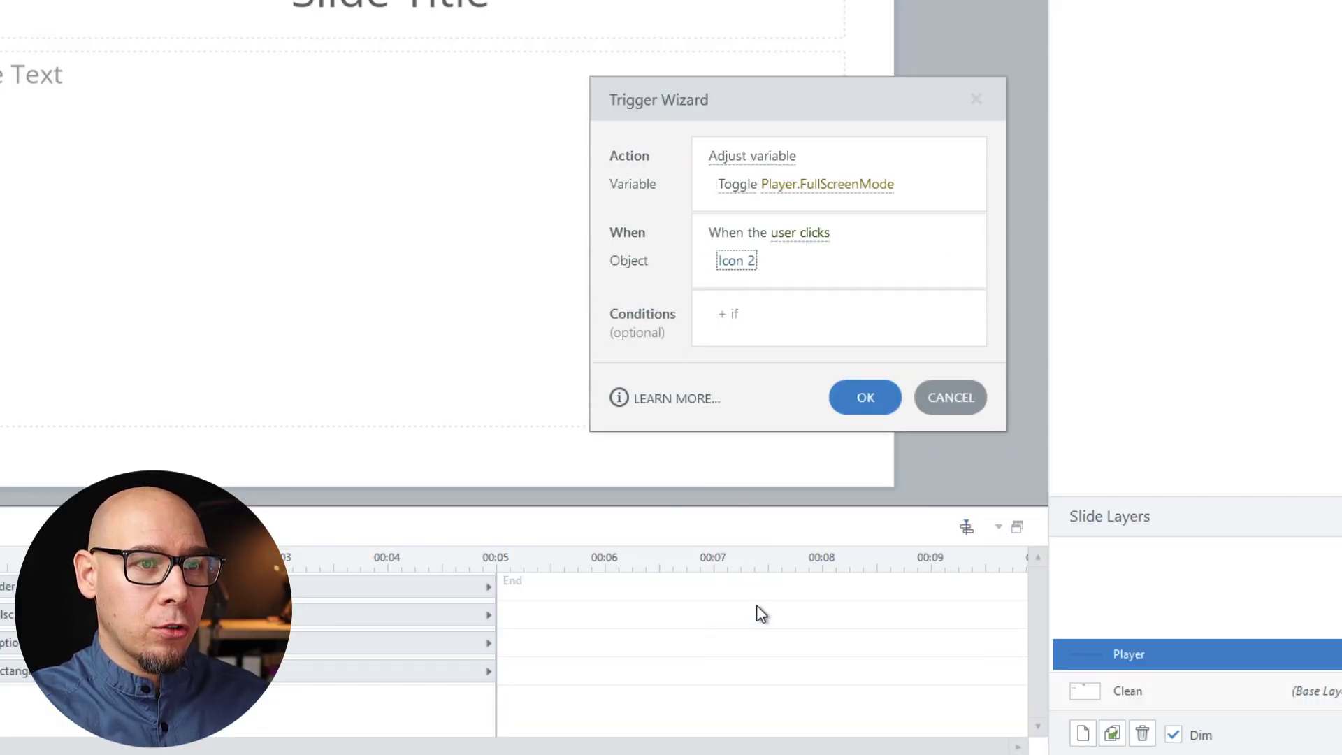
pyautogui.click(866, 397)
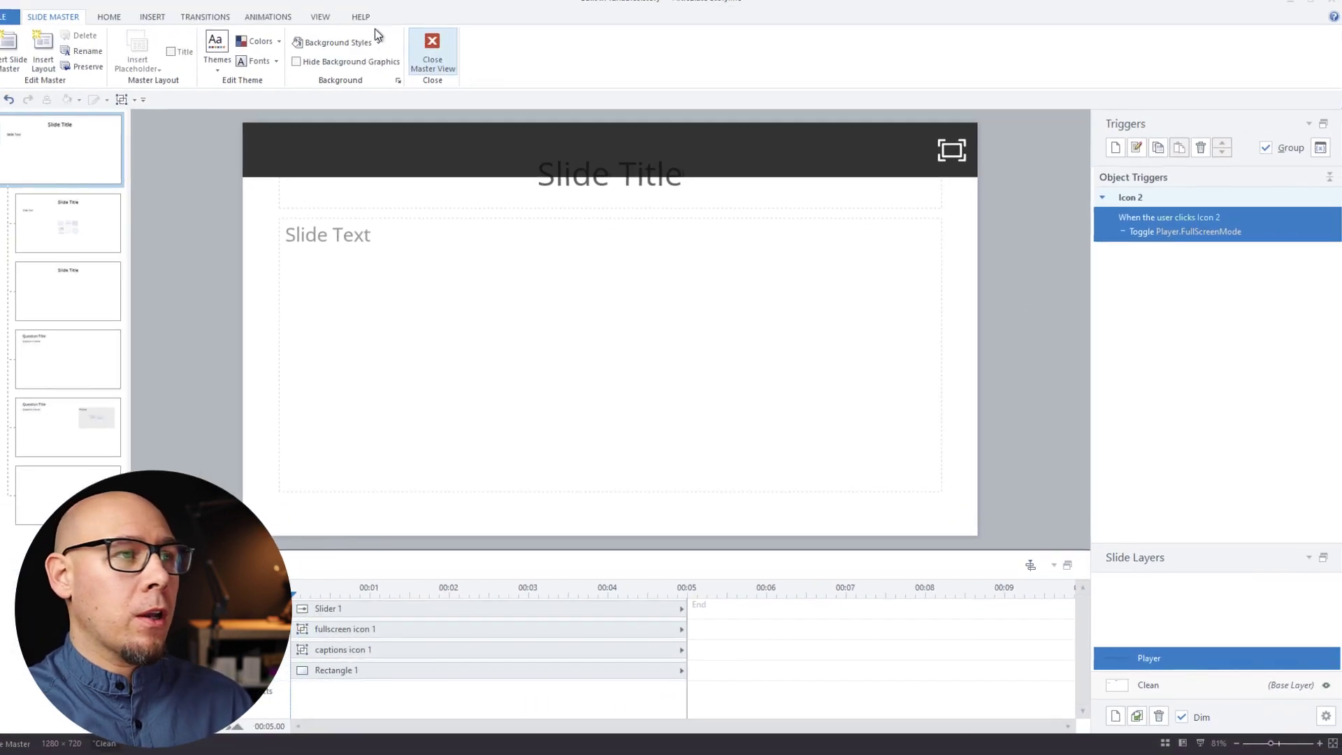
# Leave master view, preview with F12, and test the fullscreen icon entering and exiting full screen
pyautogui.click(432, 49)
pyautogui.press('F12')
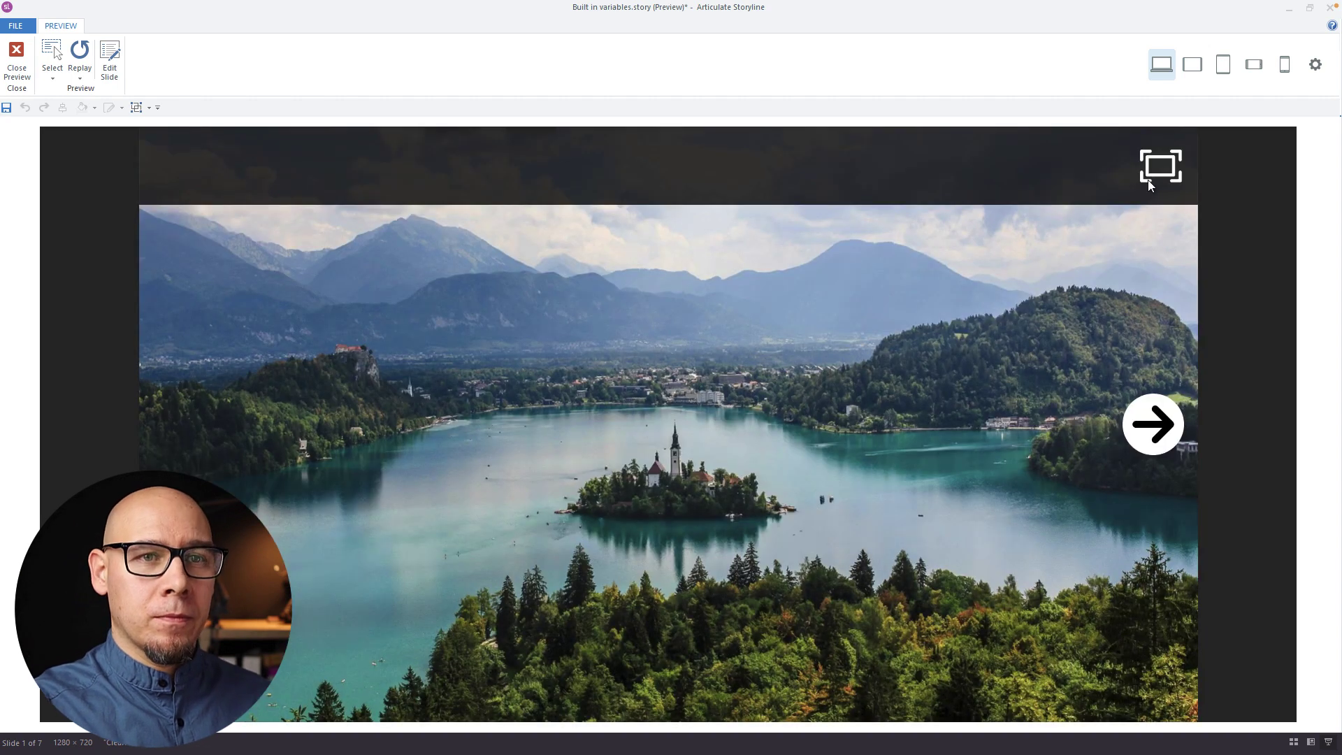
pyautogui.click(1151, 181)
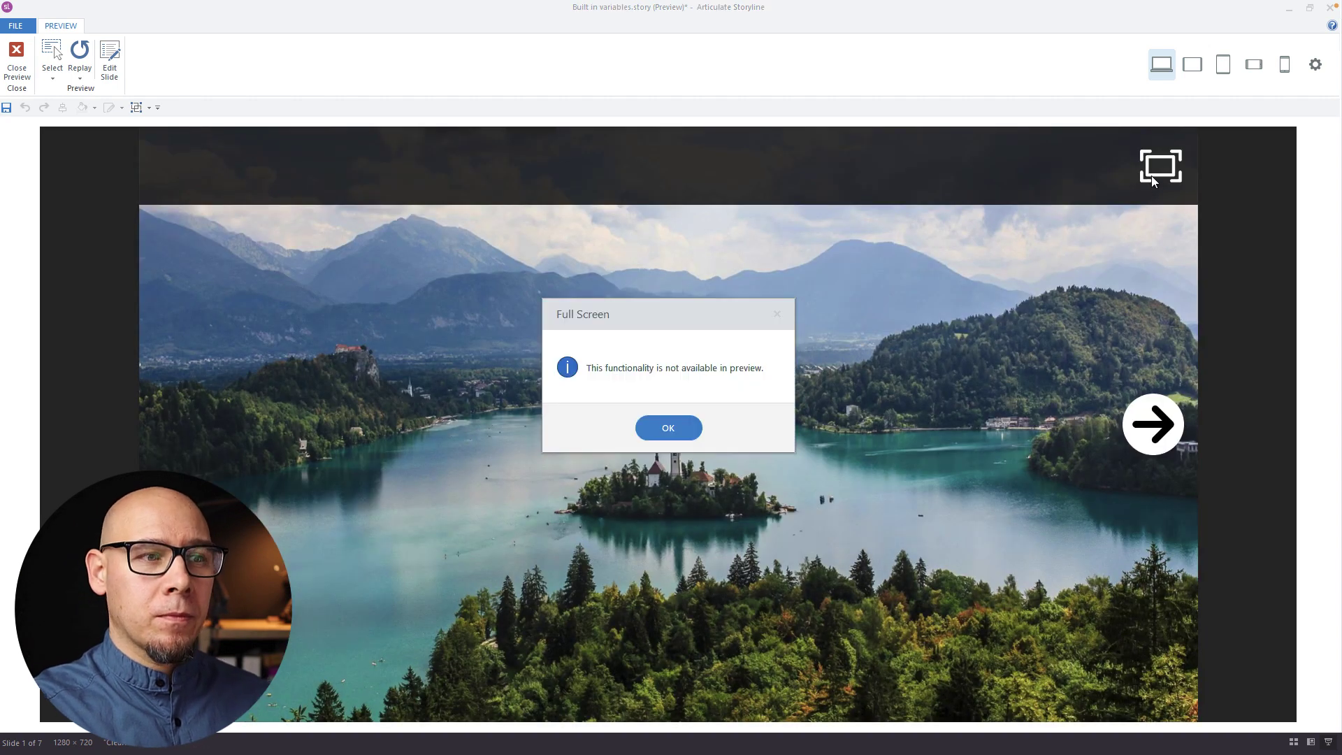
pyautogui.click(670, 428)
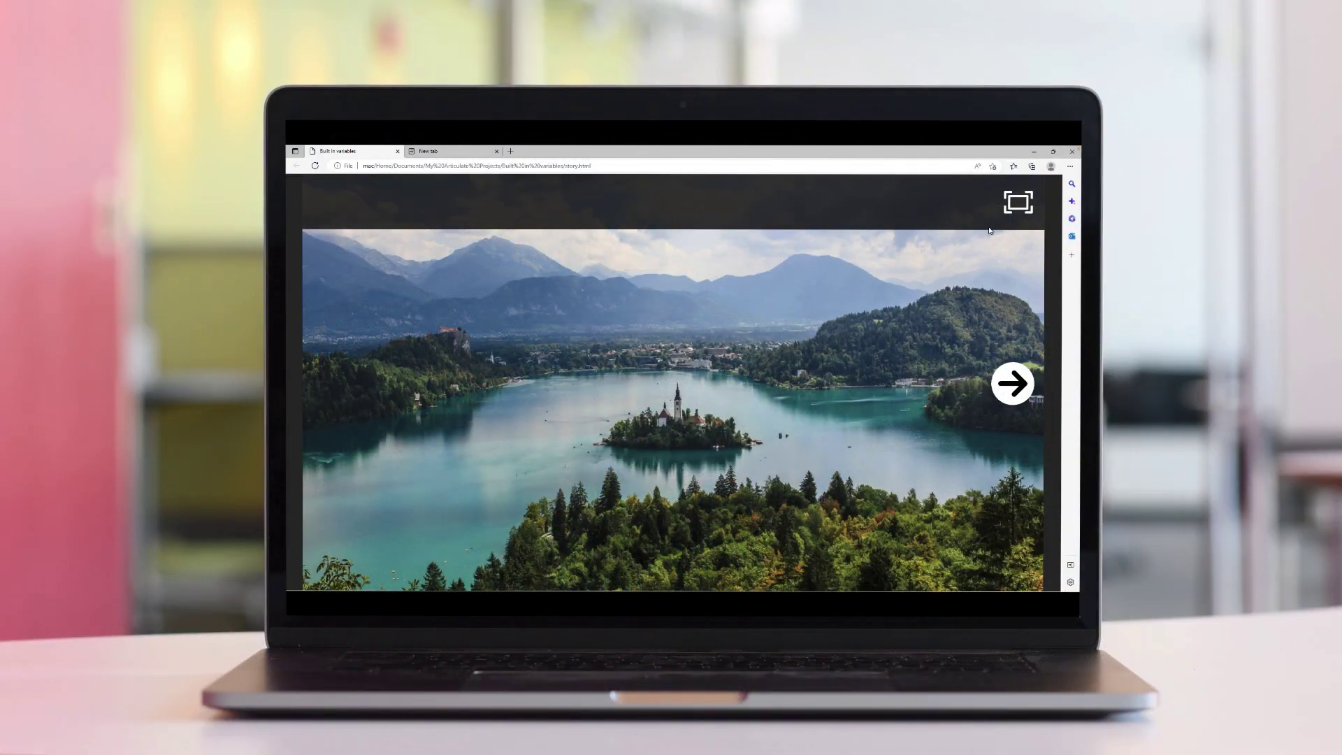
pyautogui.click(1005, 214)
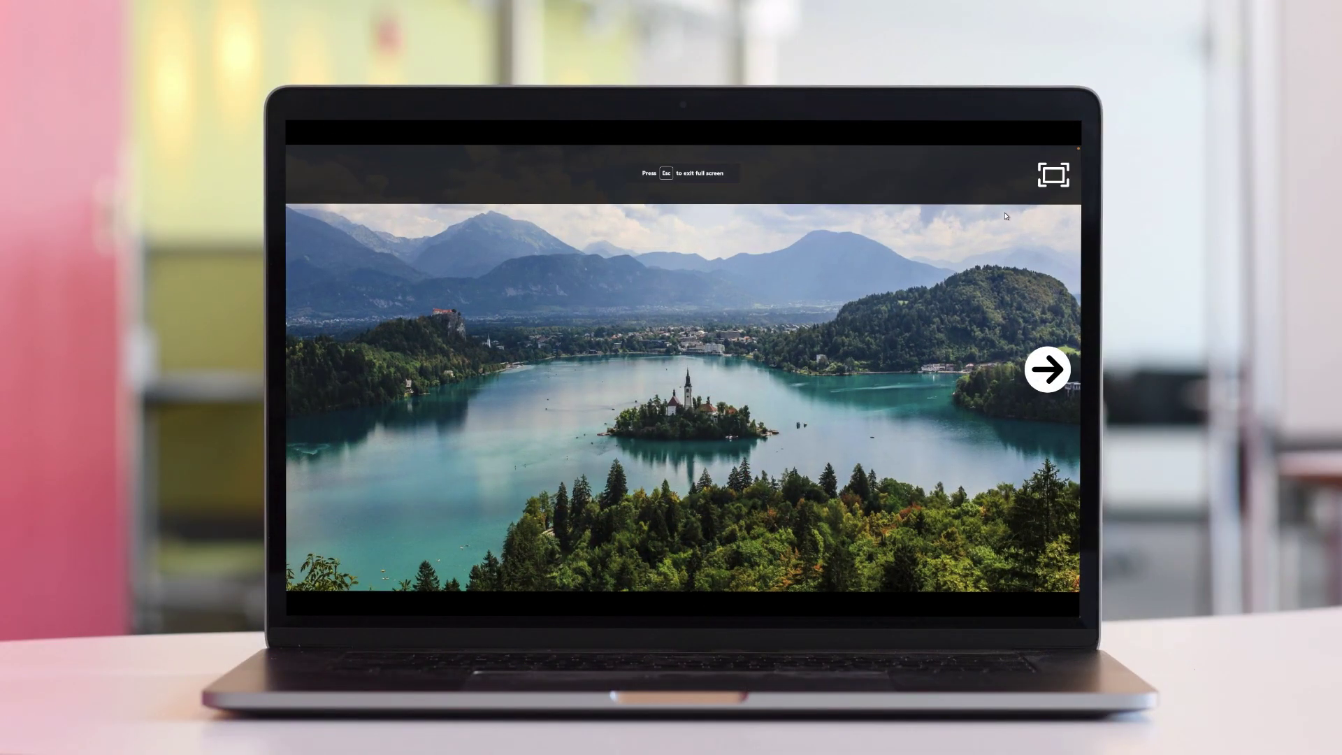
pyautogui.click(1052, 176)
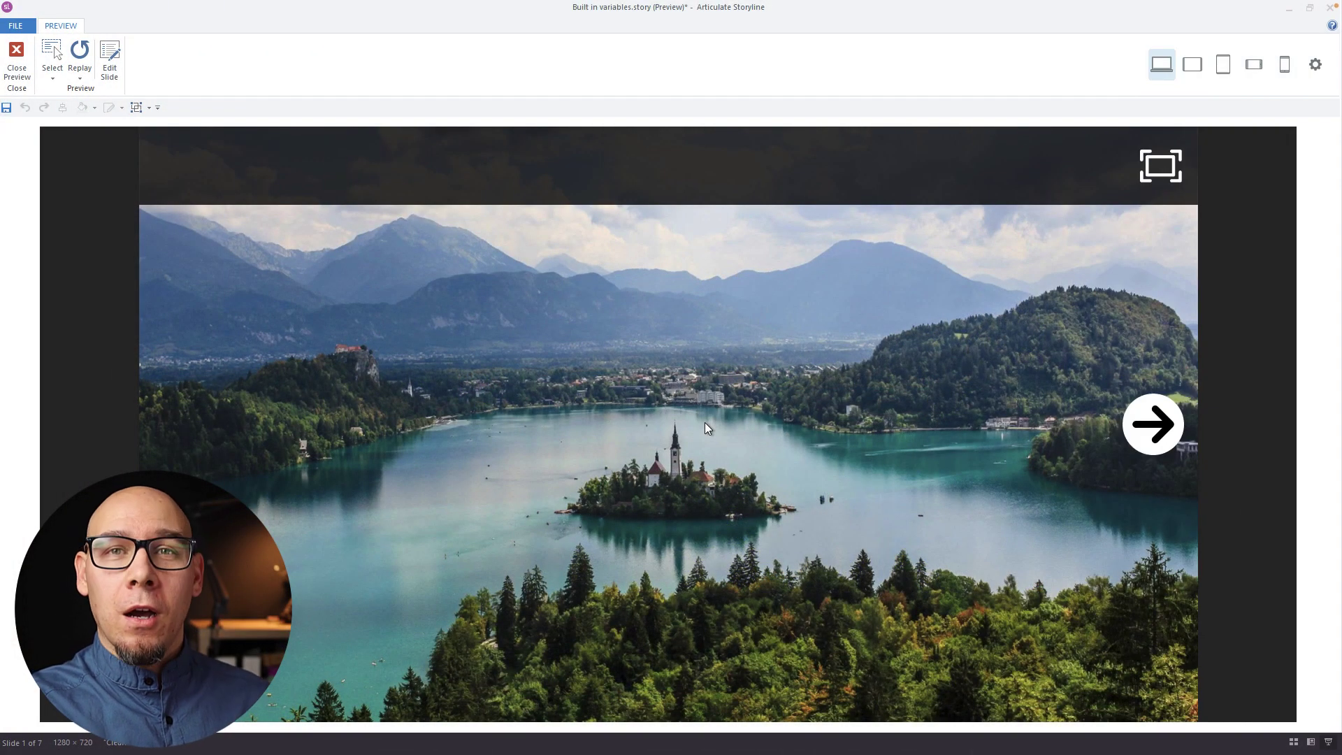
# Close the preview and add a trigger toggling Player.DisplayCaptions when the user clicks Icon 1
pyautogui.click(17, 61)
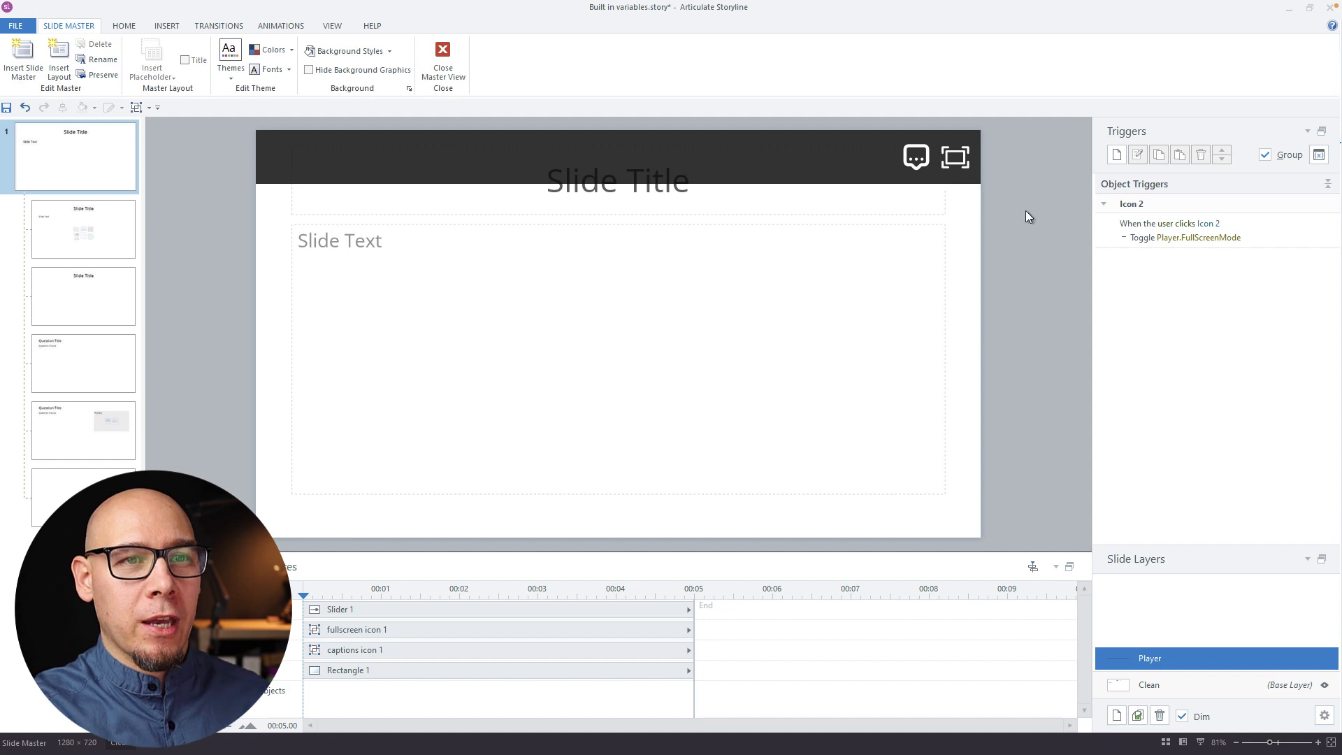
pyautogui.click(1117, 154)
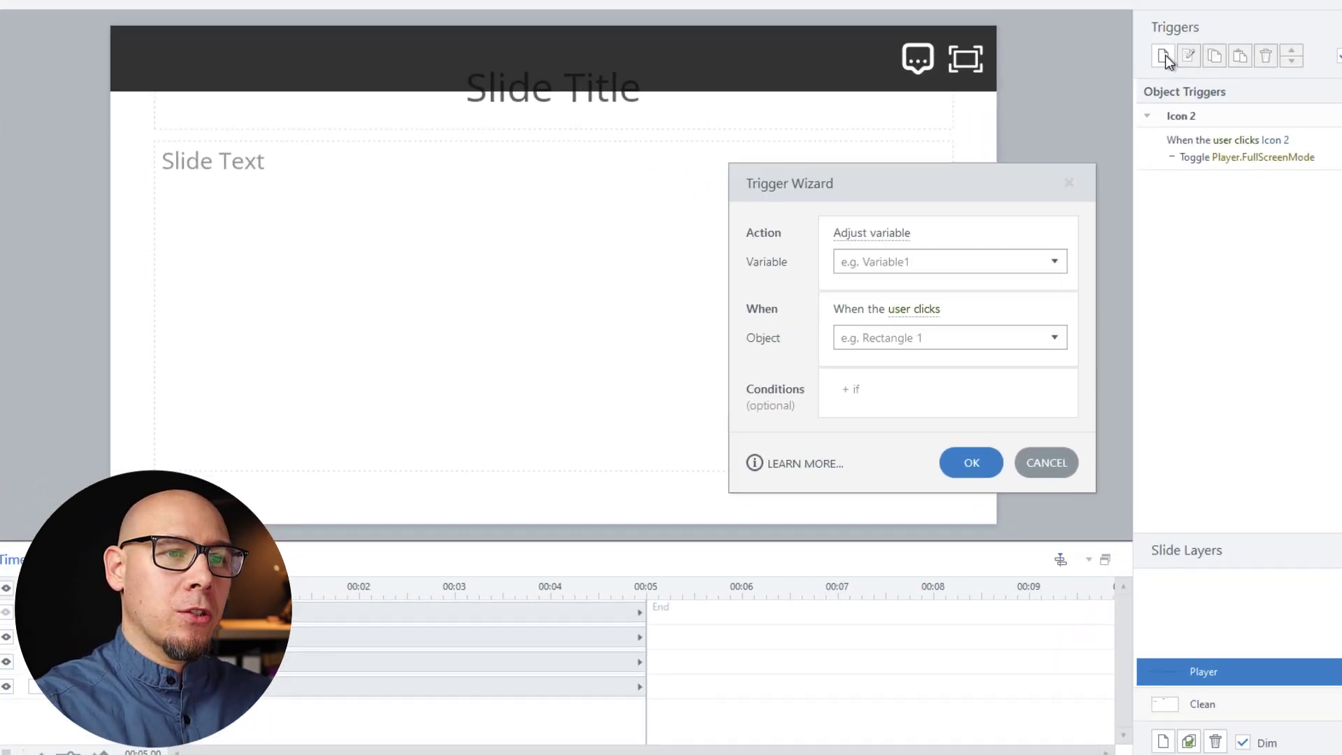
pyautogui.click(909, 259)
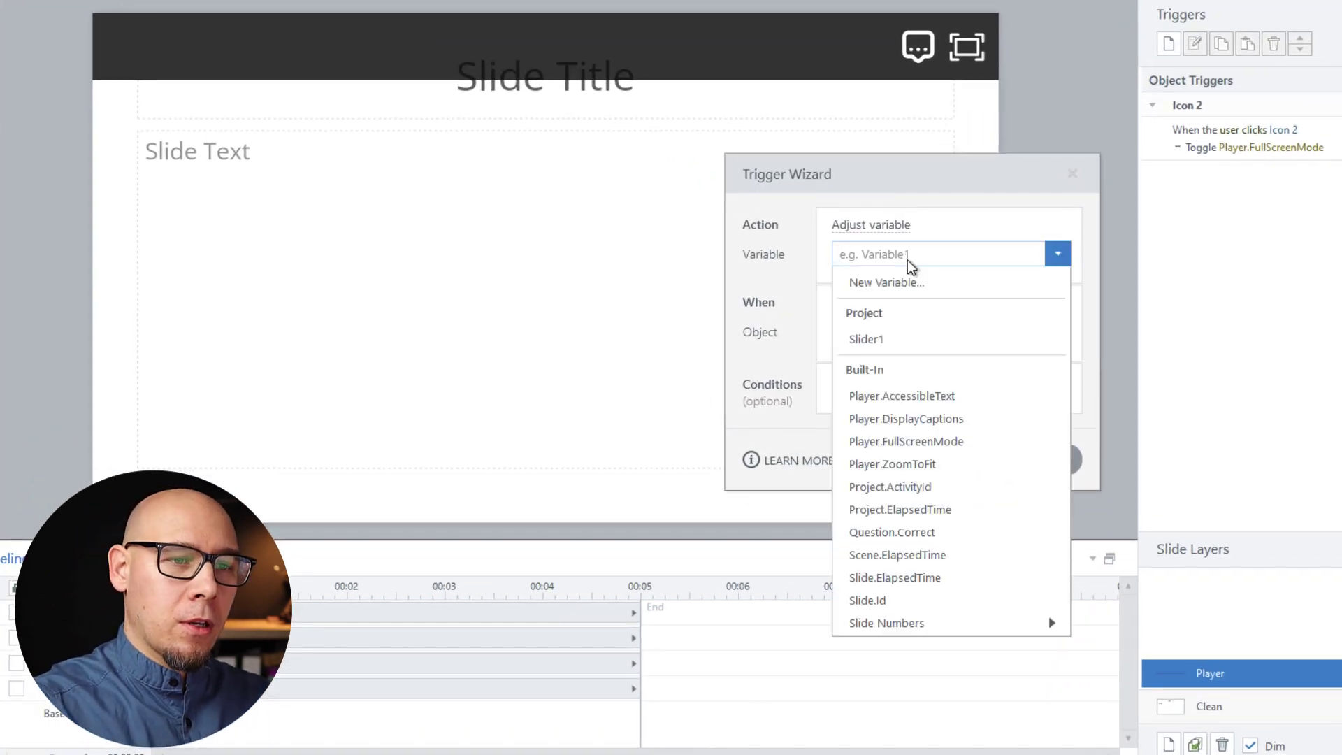
pyautogui.click(903, 417)
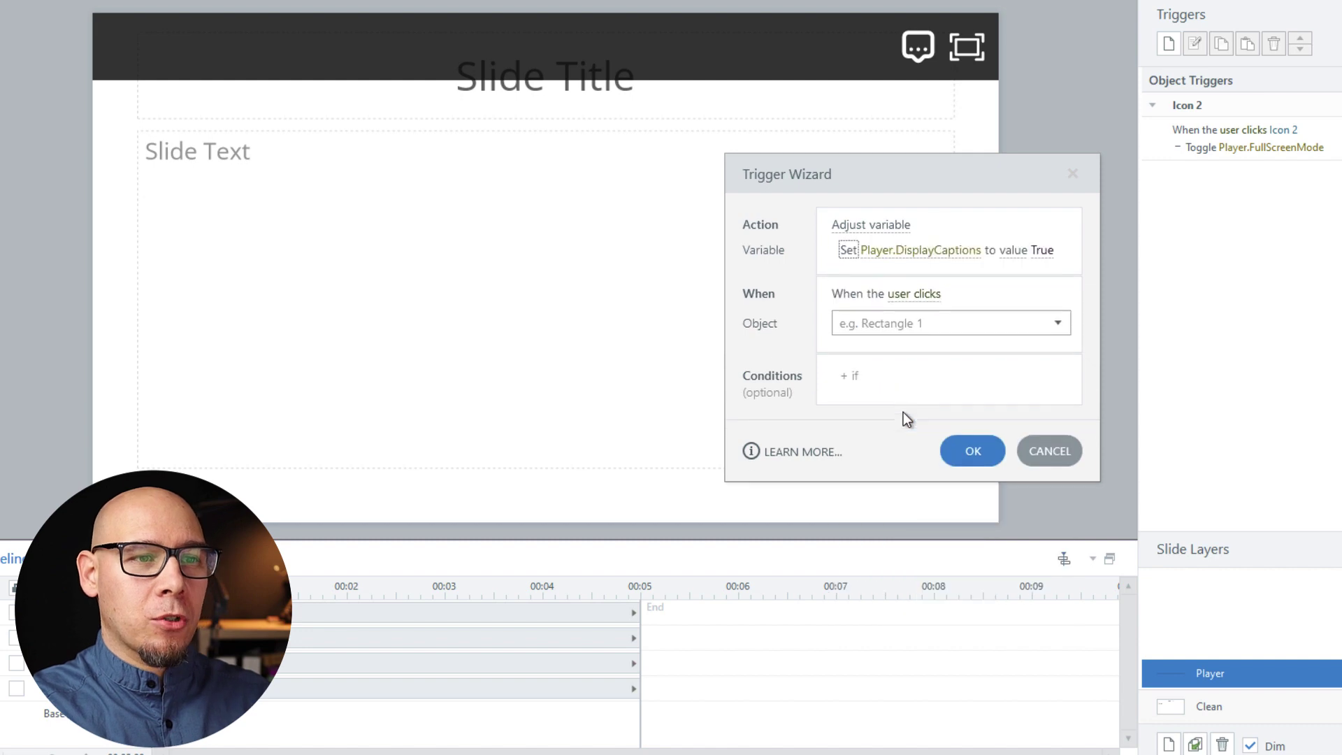
pyautogui.click(848, 253)
pyautogui.click(863, 313)
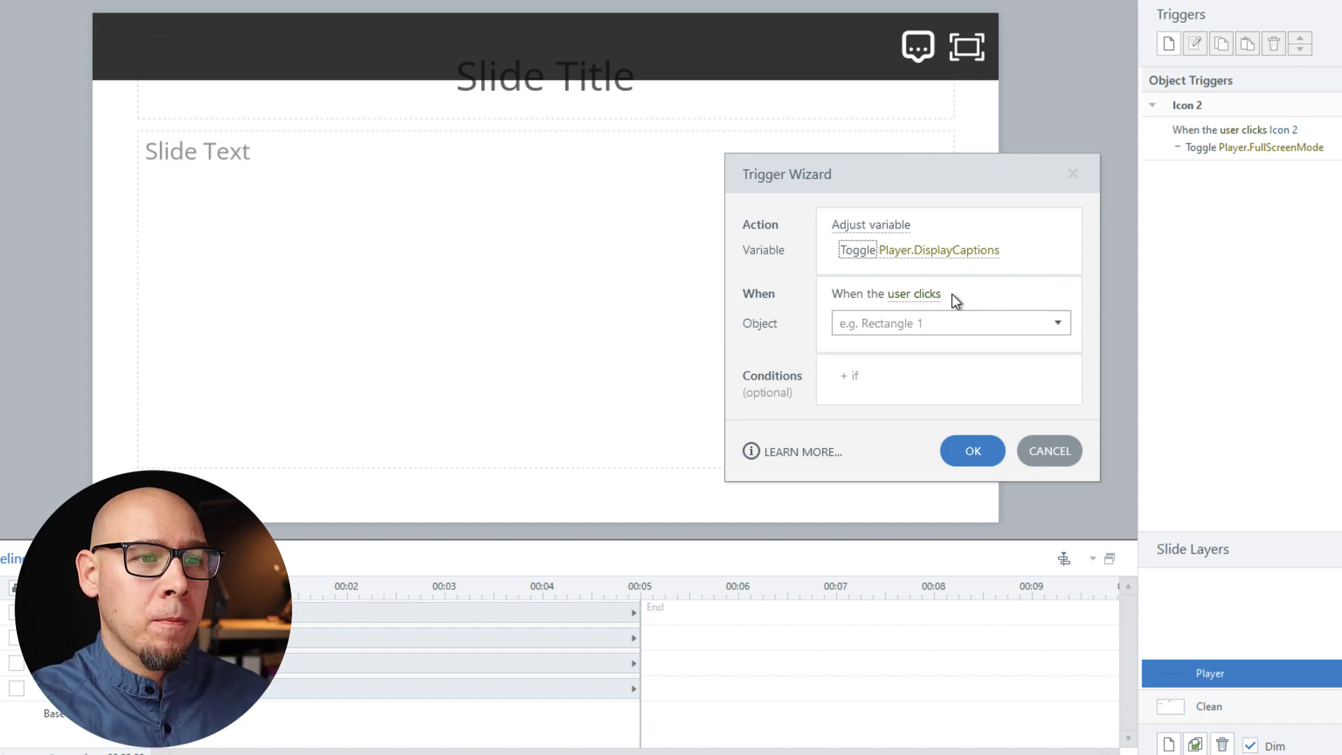
pyautogui.click(915, 321)
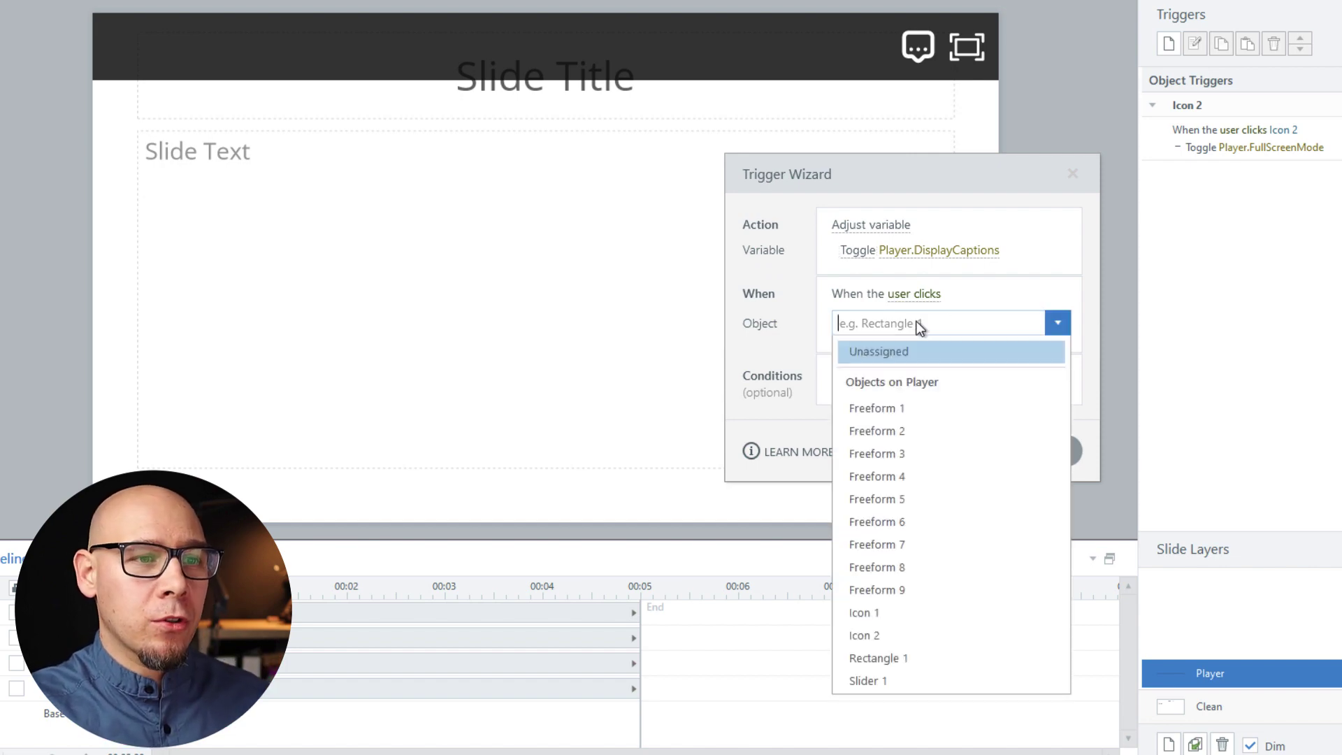
pyautogui.click(888, 618)
pyautogui.click(965, 450)
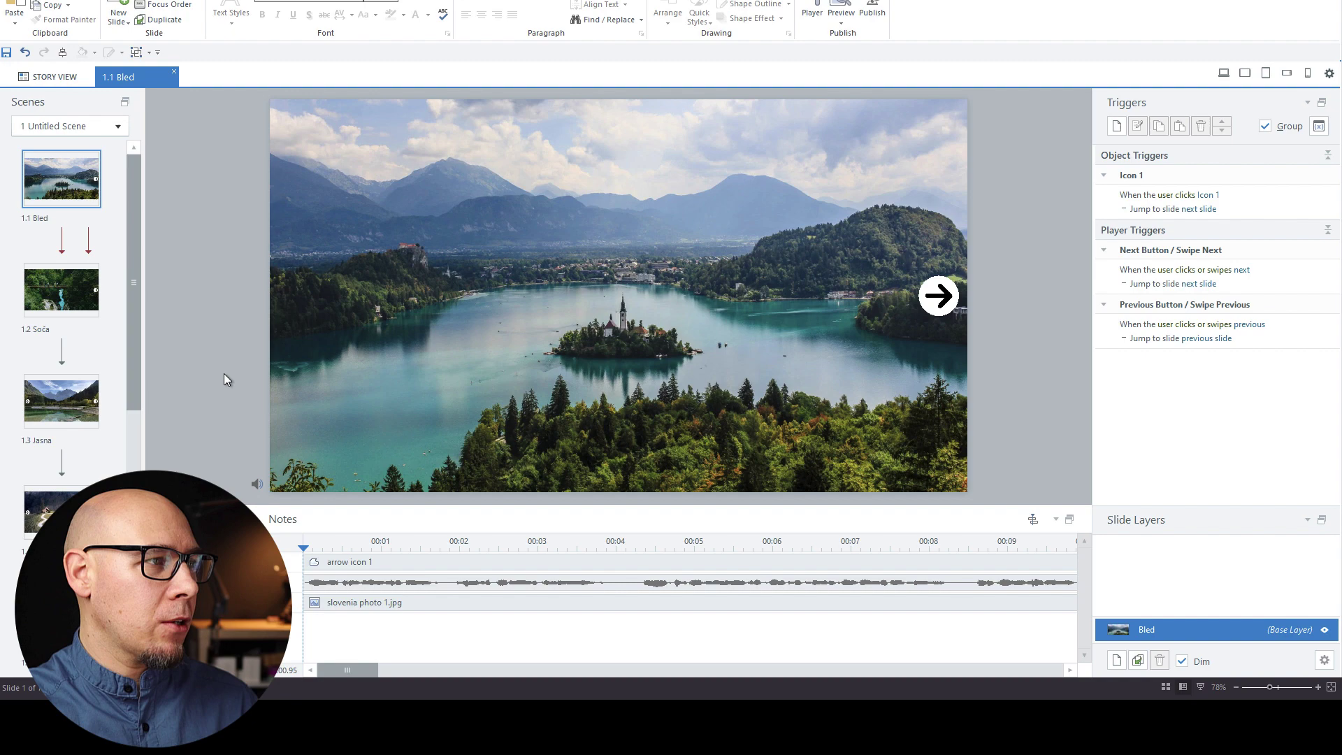
pyautogui.click(842, 8)
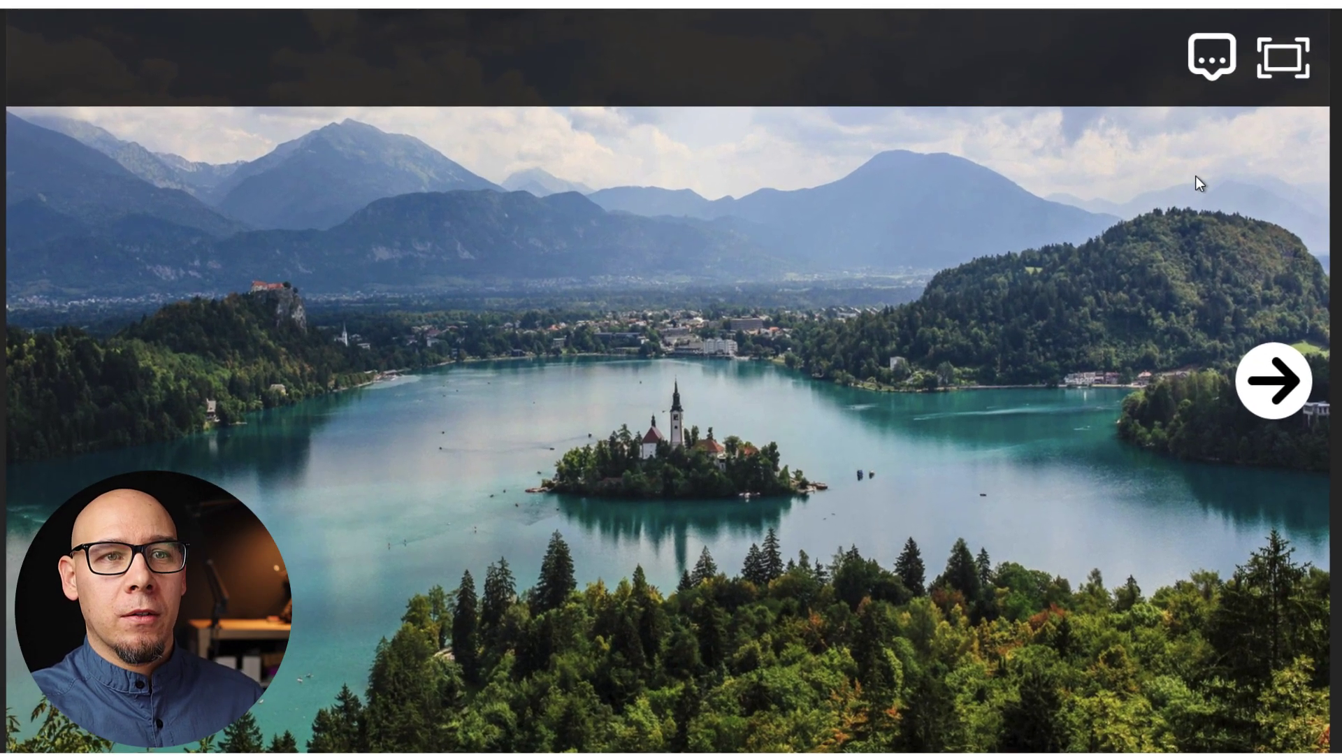
pyautogui.click(1215, 74)
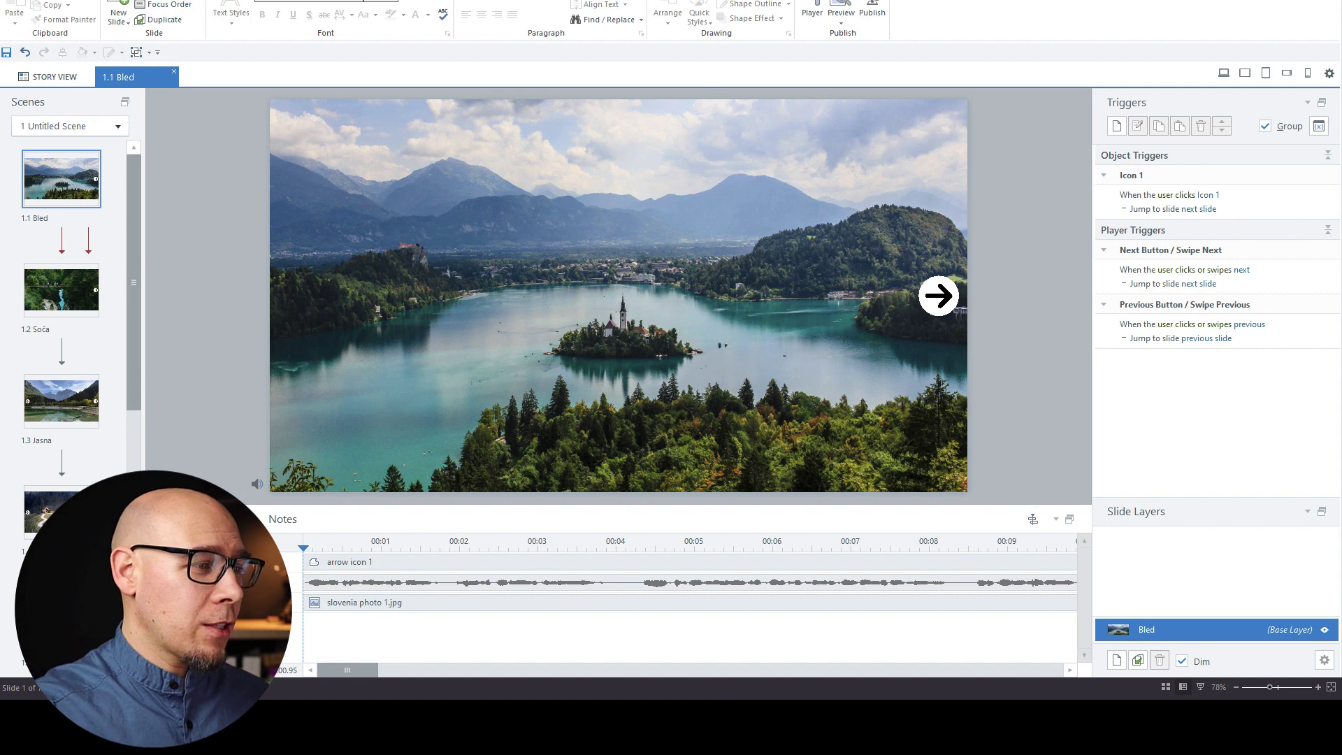
pyautogui.click(502, 582)
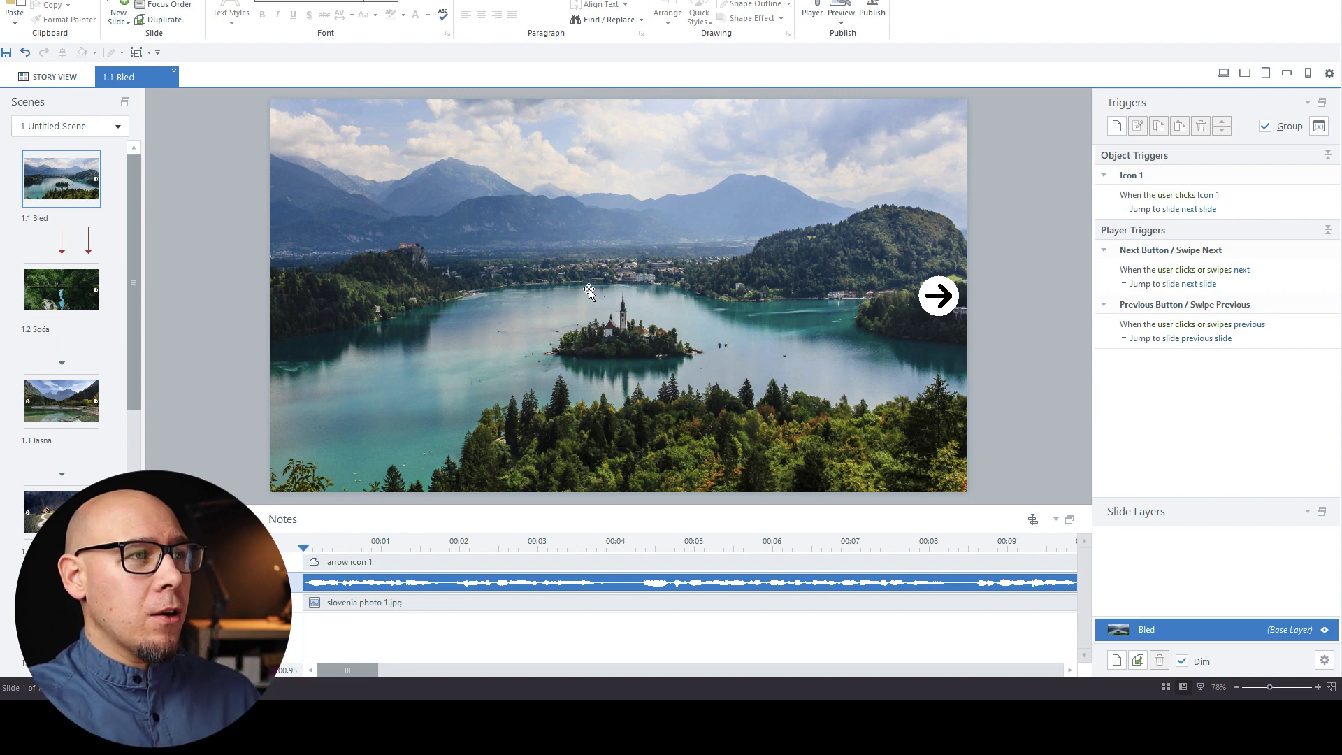
# Reopen the main slide master, select Slider 1, and zoom out to 30% to see the whole bar
pyautogui.hotkey('alt', 'w')
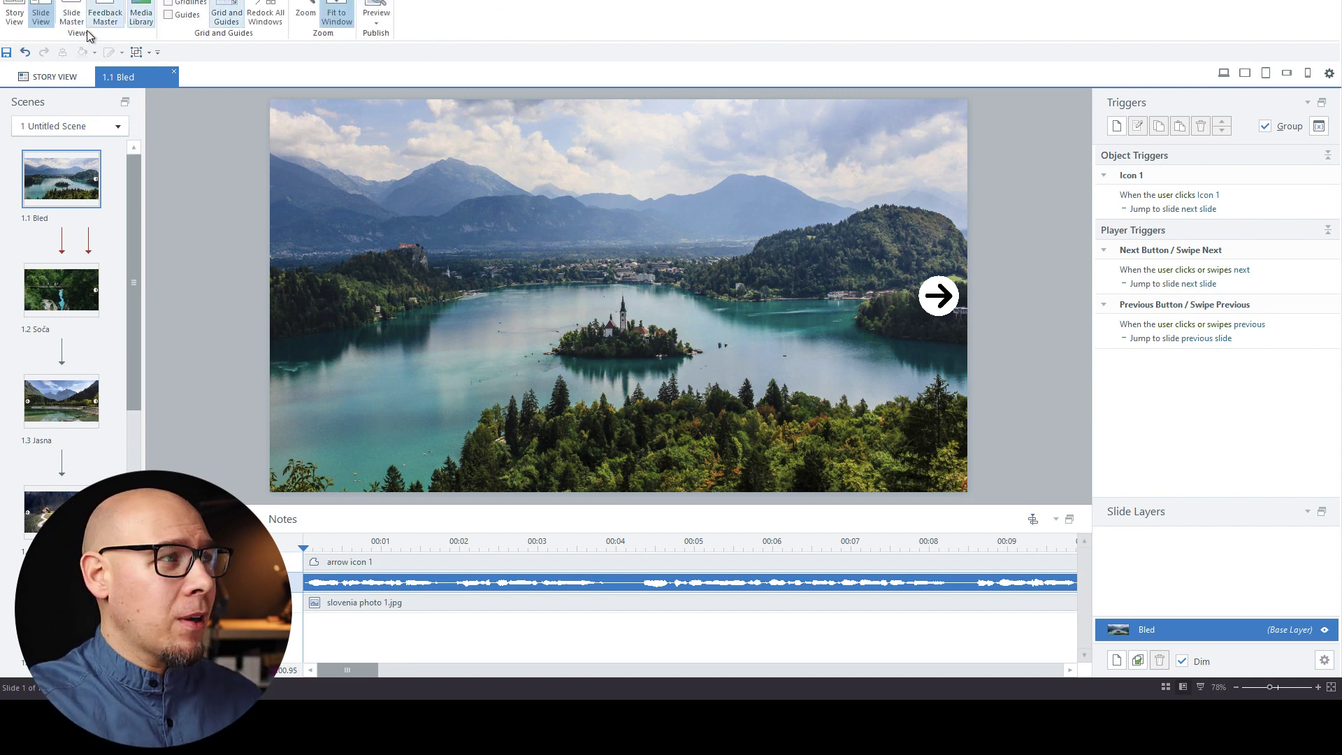
pyautogui.click(72, 17)
pyautogui.click(85, 116)
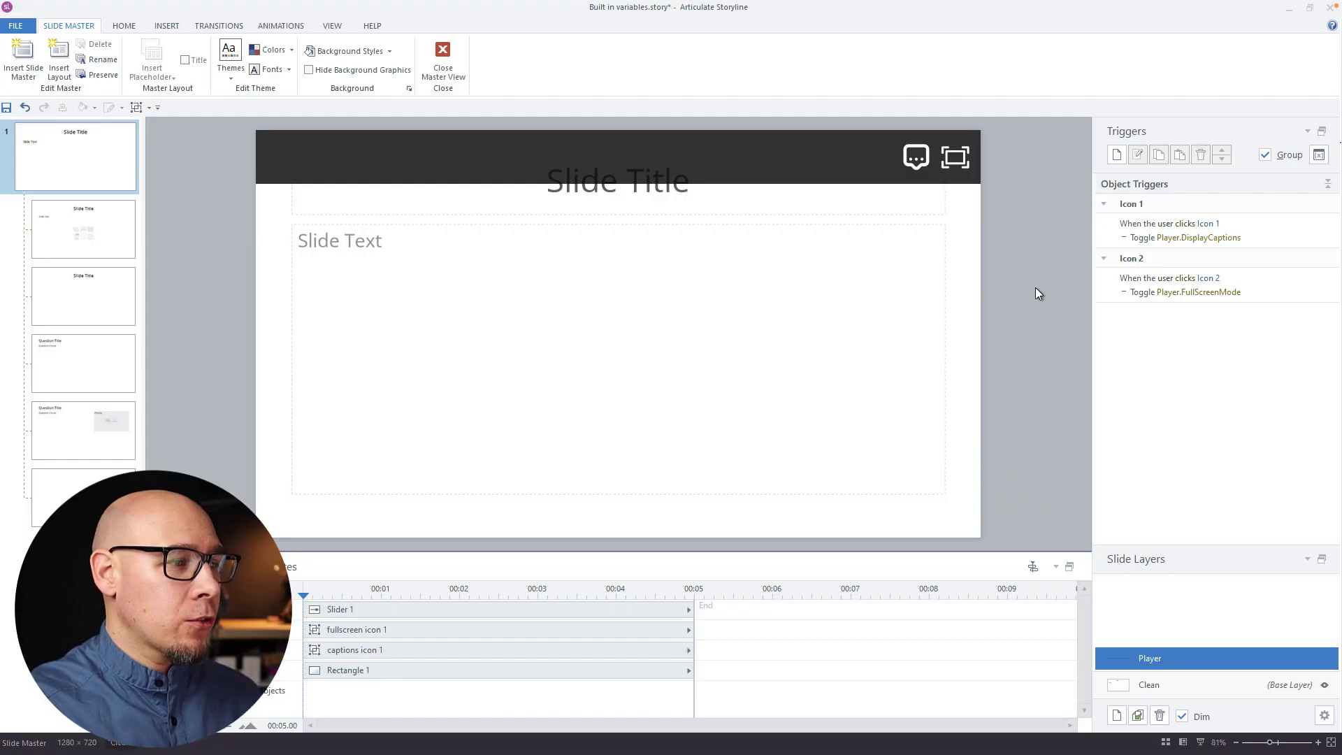
pyautogui.click(552, 608)
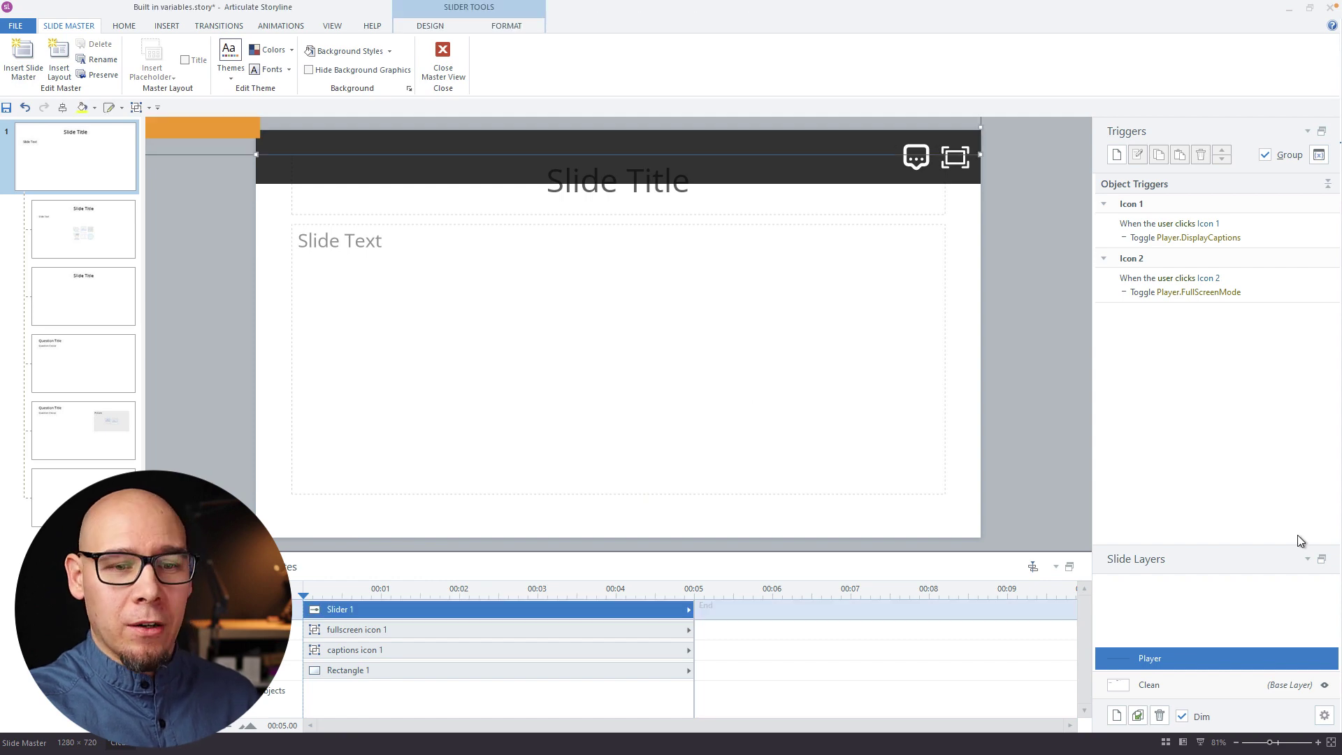
pyautogui.click(1236, 743)
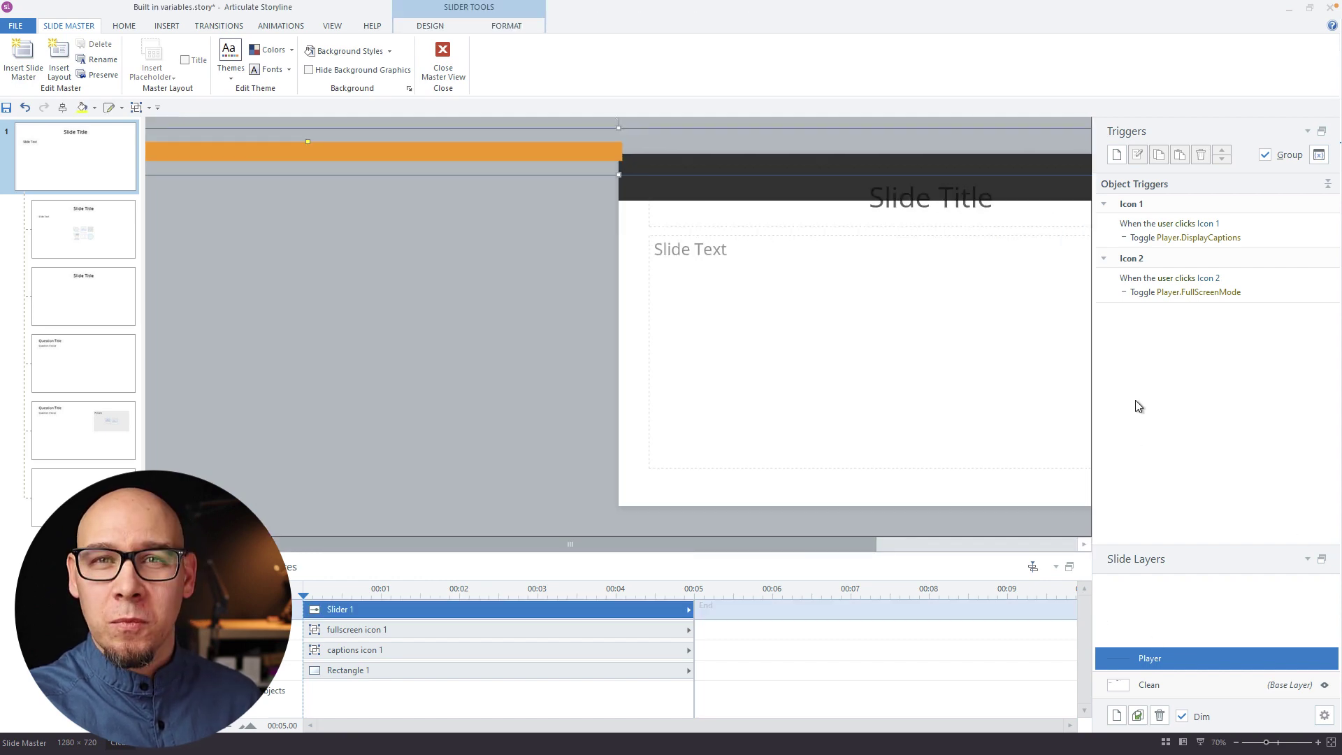
pyautogui.moveTo(711, 543); pyautogui.dragTo(671, 543)
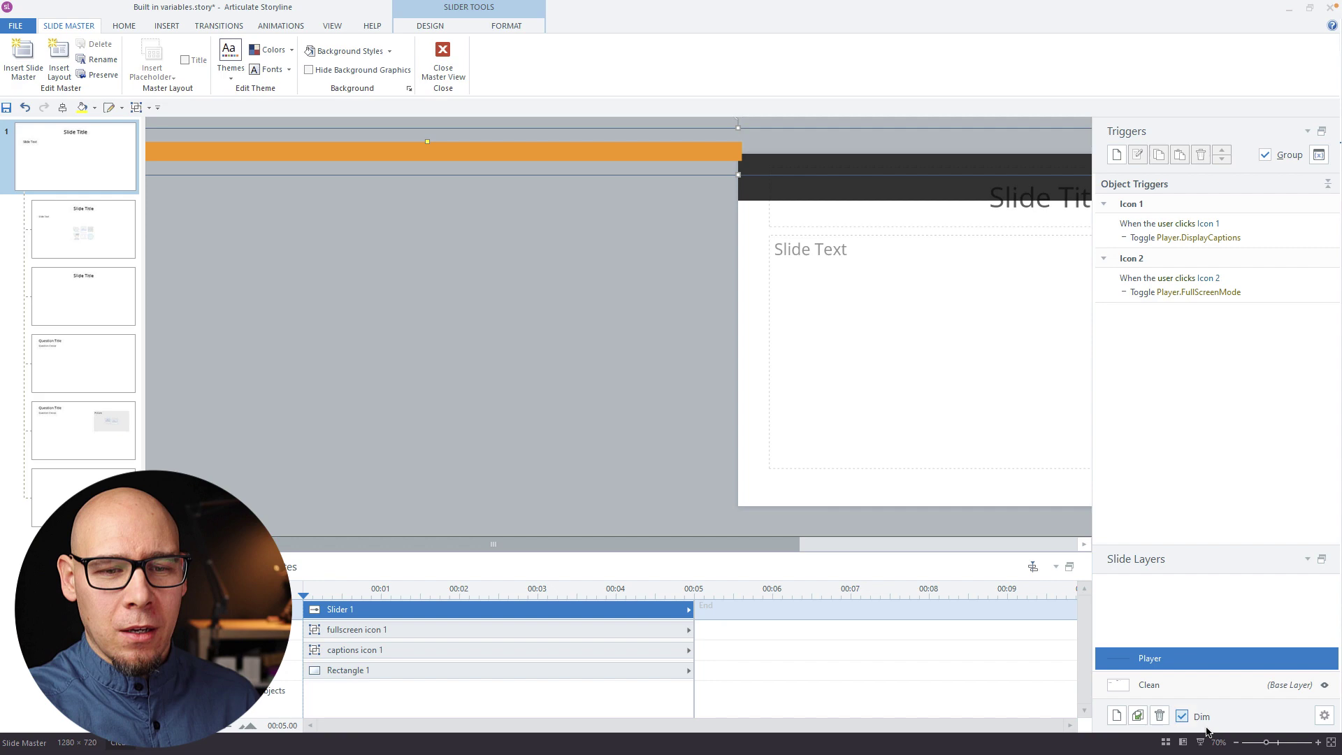
pyautogui.click(1236, 743)
pyautogui.click(1235, 743)
pyautogui.click(1236, 743)
pyautogui.click(1236, 743)
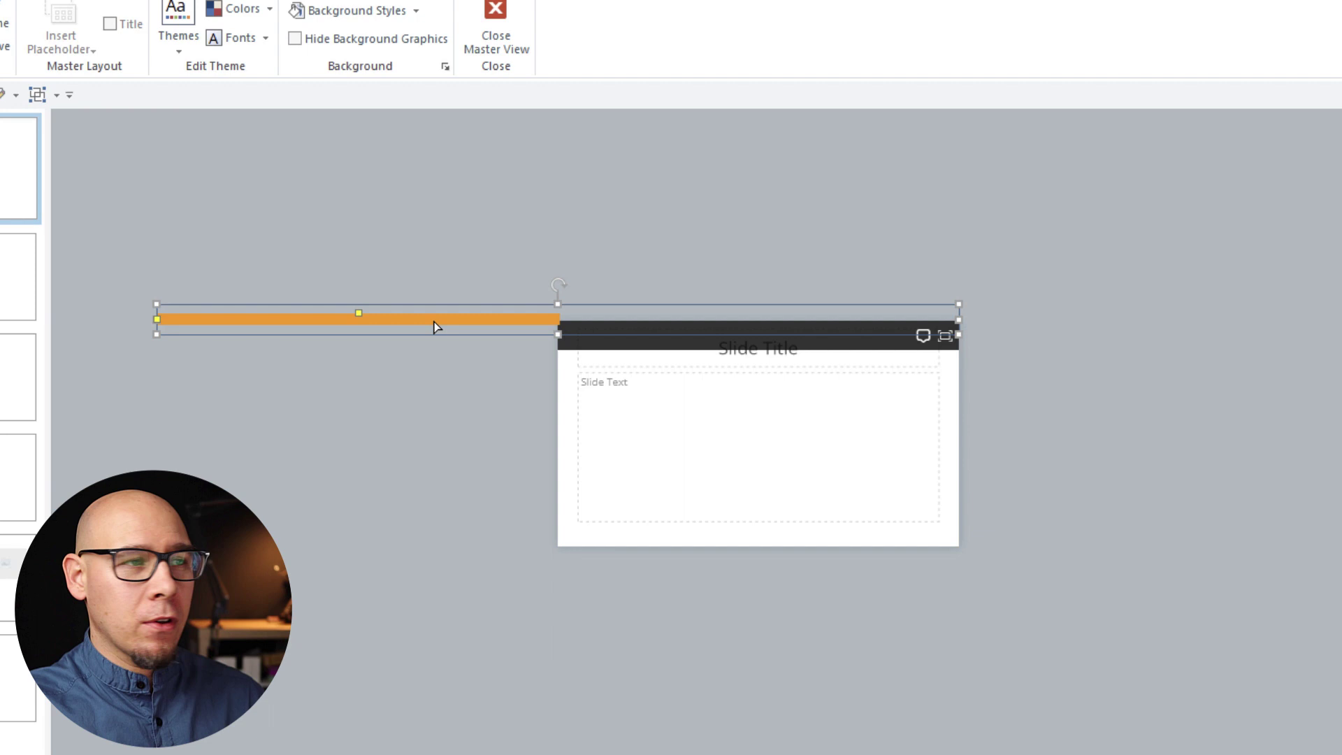
# Review the orange slider's format and Design settings: variable Slider1, range 0–100, 2560 px at X -1280
pyautogui.rightClick(435, 327)
pyautogui.click(578, 748)
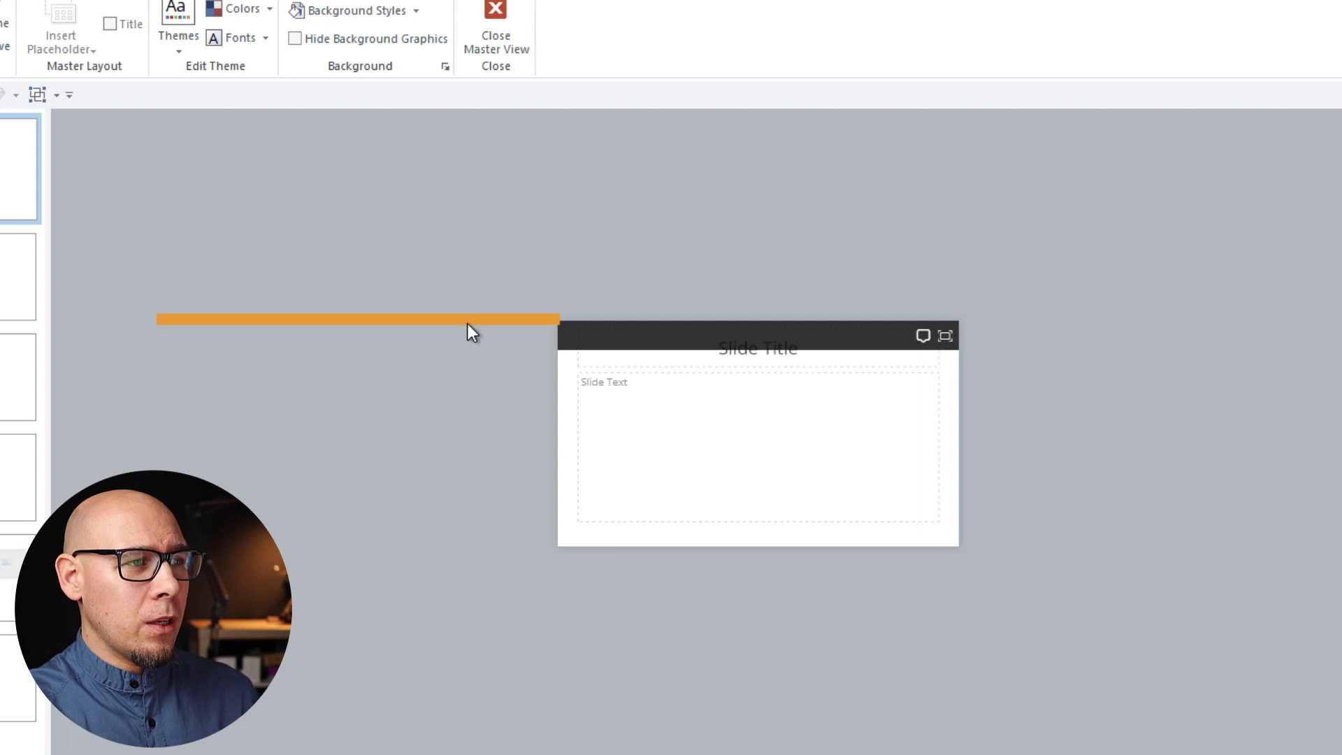
pyautogui.click(490, 318)
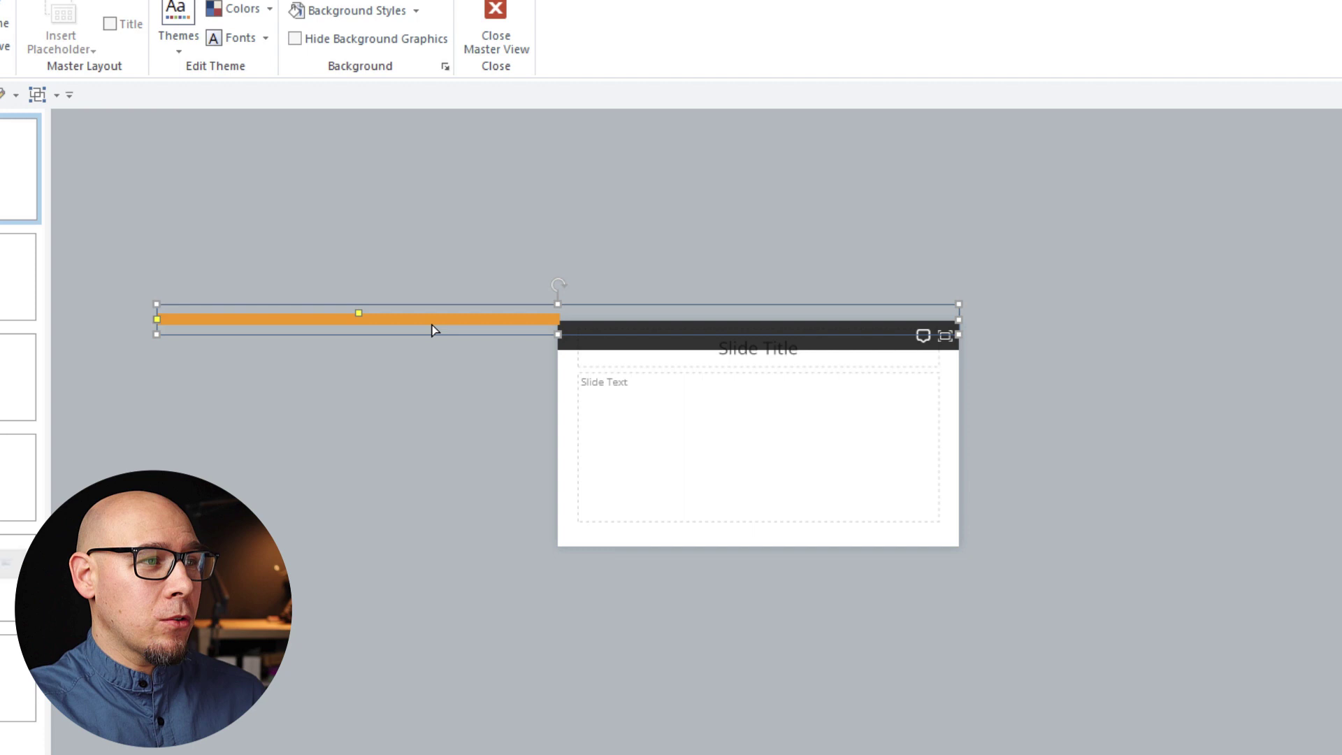
pyautogui.moveTo(371, 318); pyautogui.dragTo(317, 323)
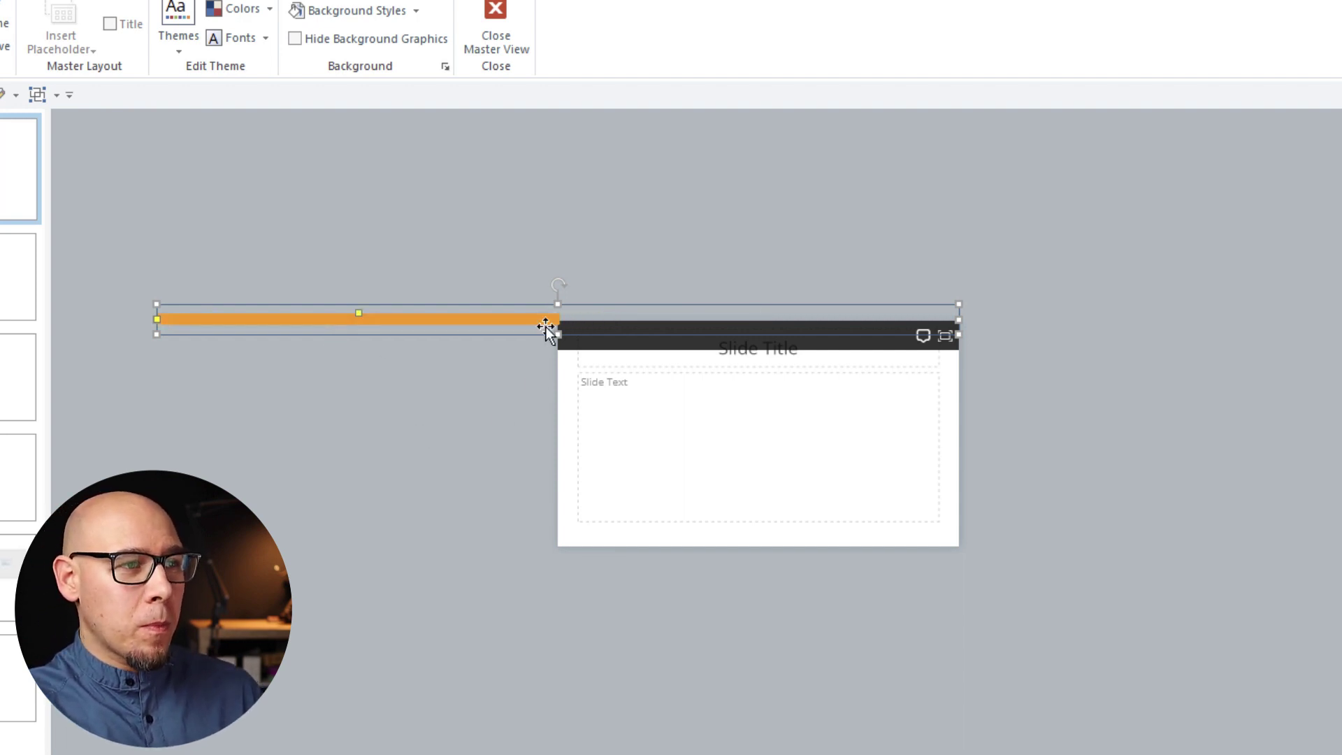
pyautogui.click(637, 39)
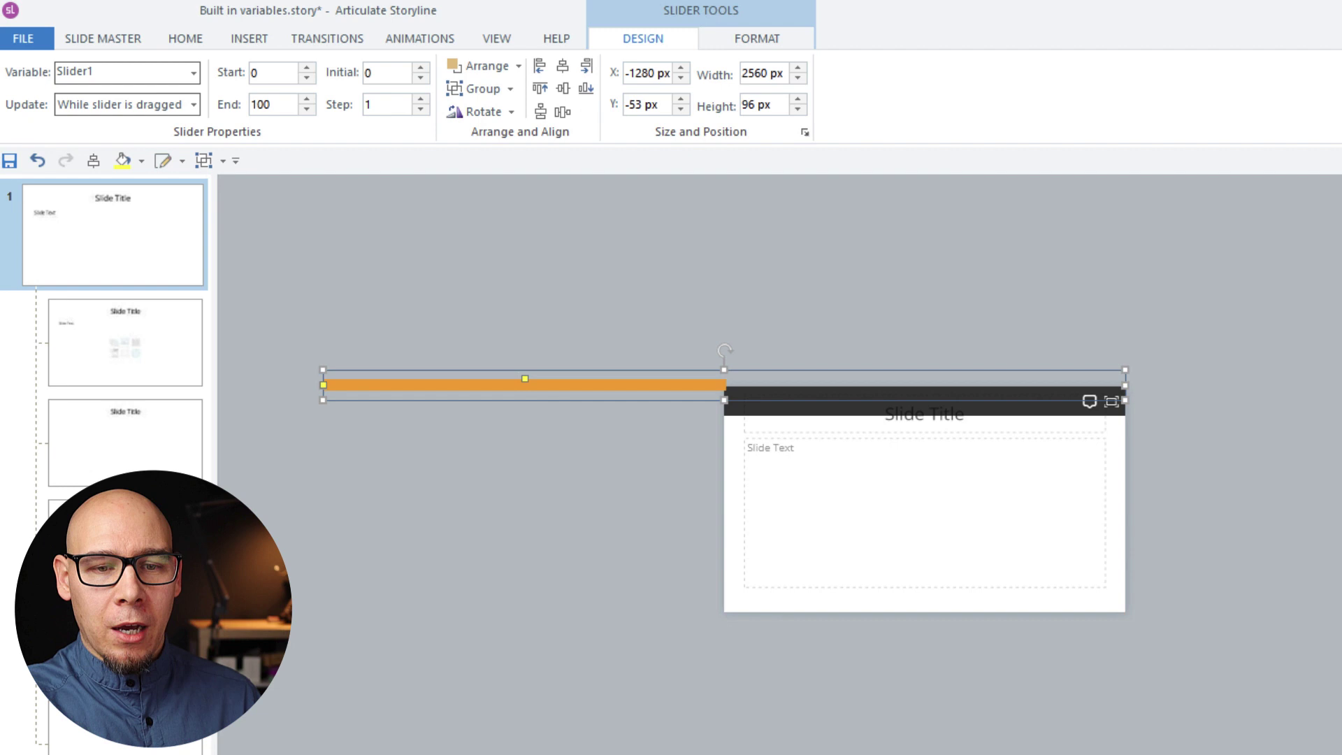
pyautogui.scroll(5, 1319, 620)
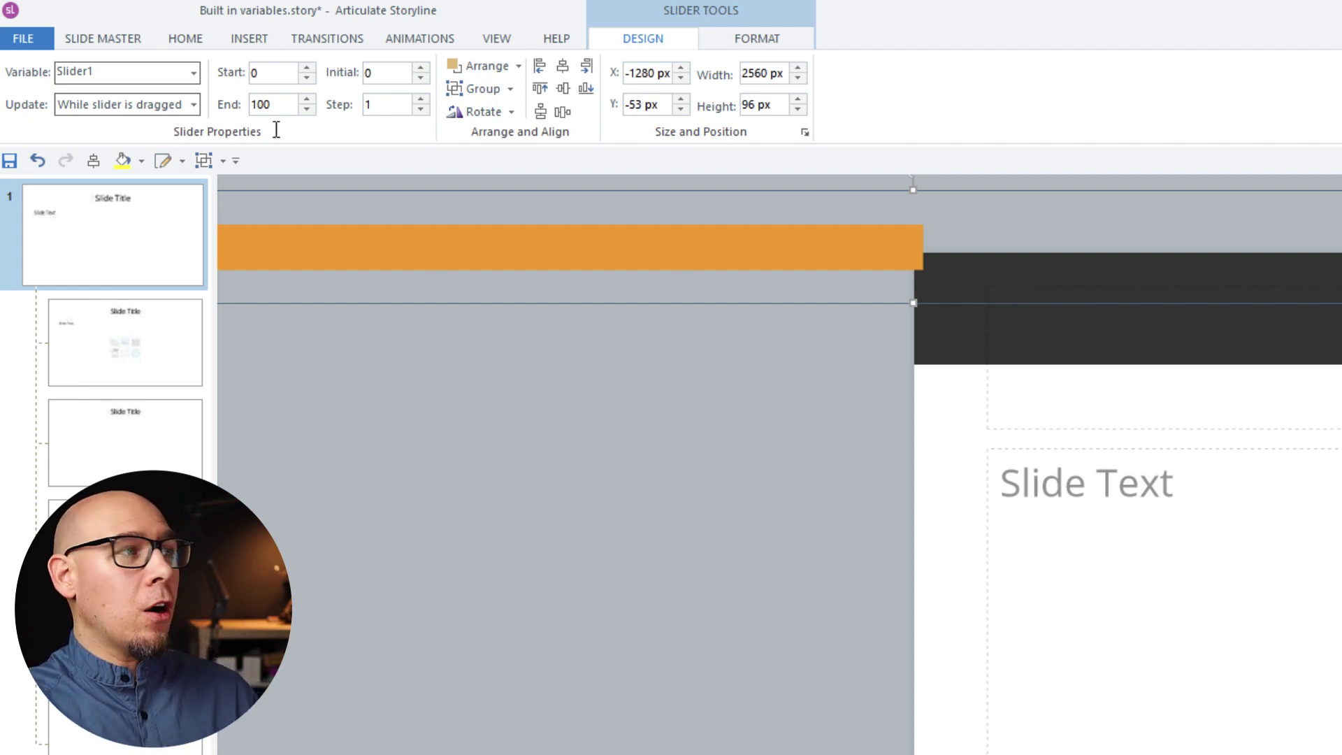
pyautogui.click(191, 72)
pyautogui.moveTo(93, 117); pyautogui.dragTo(99, 209)
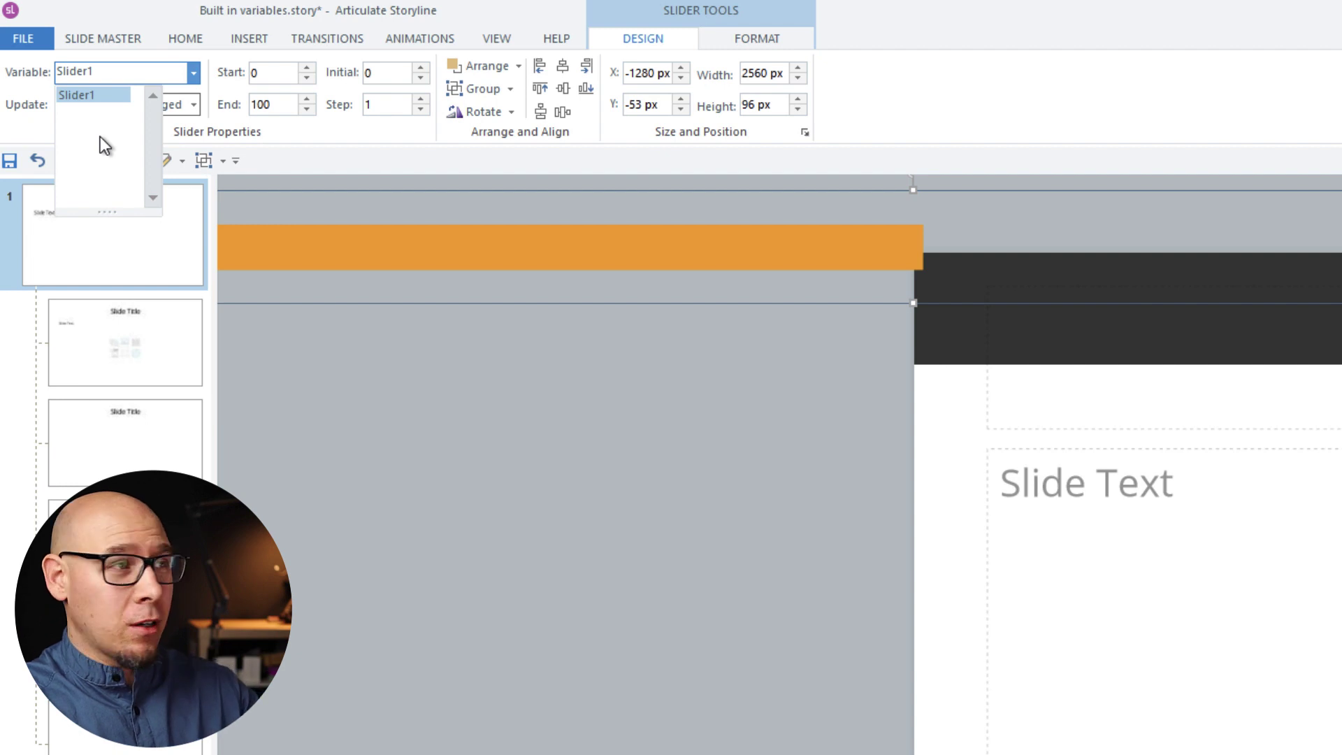
pyautogui.click(1325, 71)
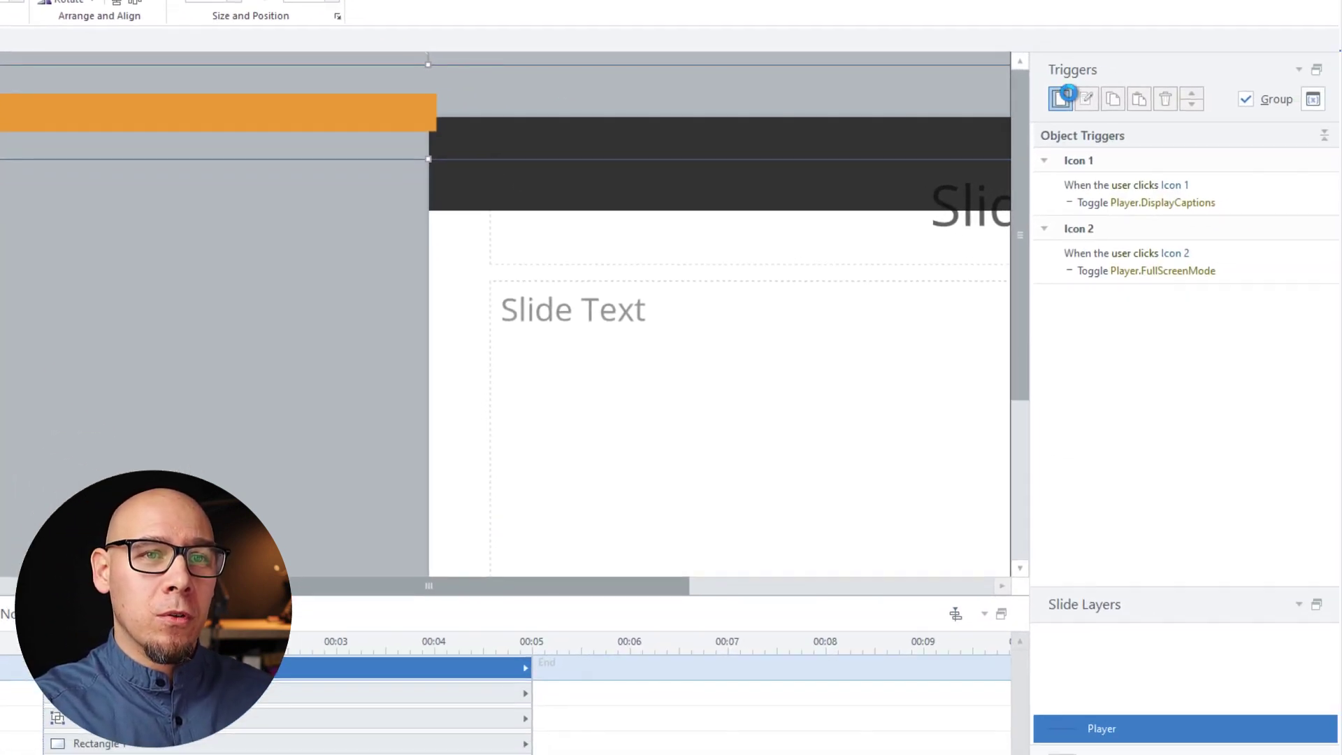
# Draft a new Adjust variable trigger assigning Slider1 the built-in Menu.Progress variable
pyautogui.click(1068, 93)
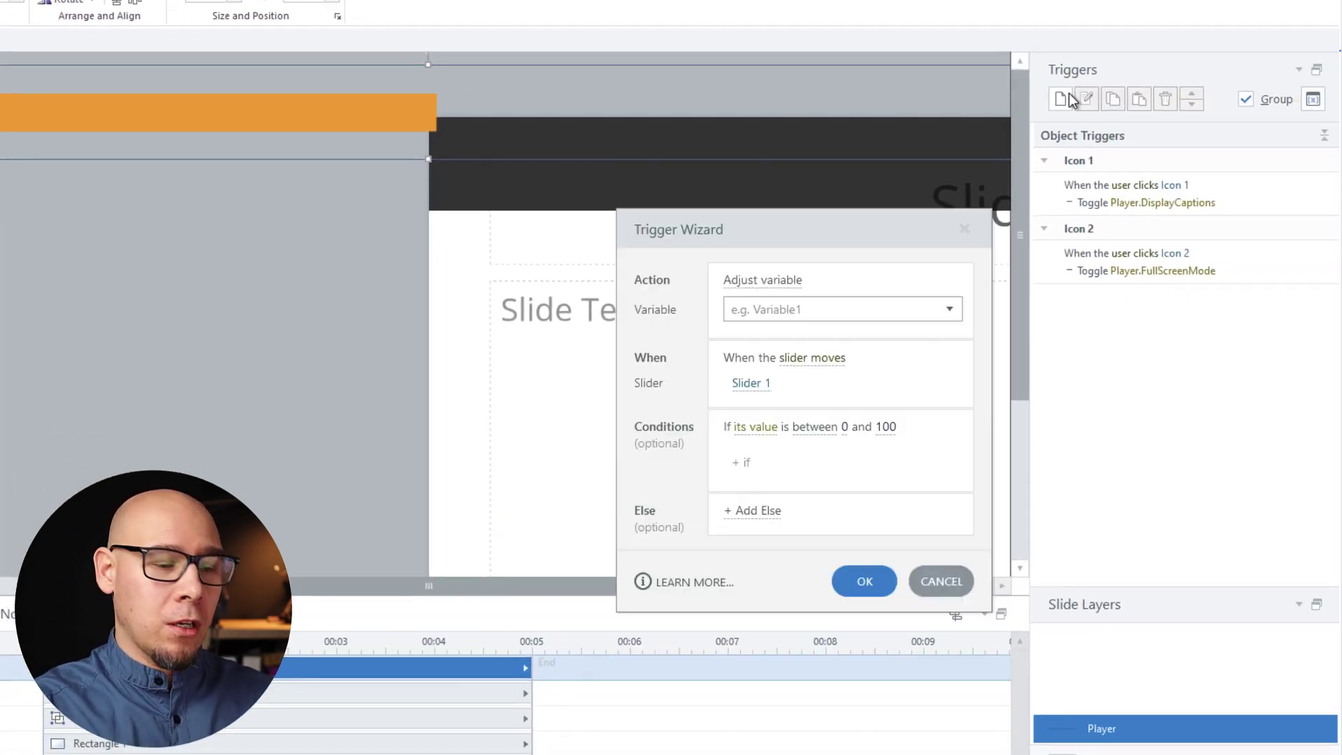
pyautogui.write('adju')
pyautogui.press('Return')
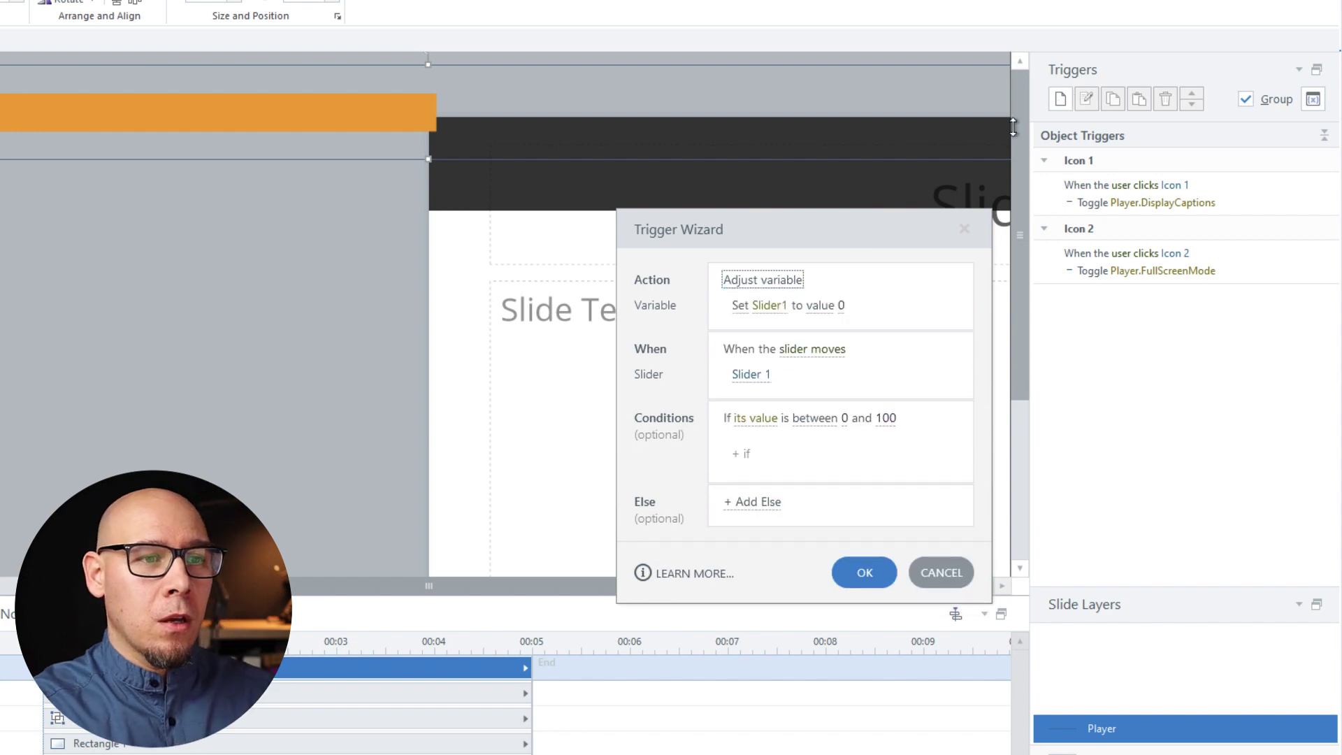
pyautogui.click(830, 307)
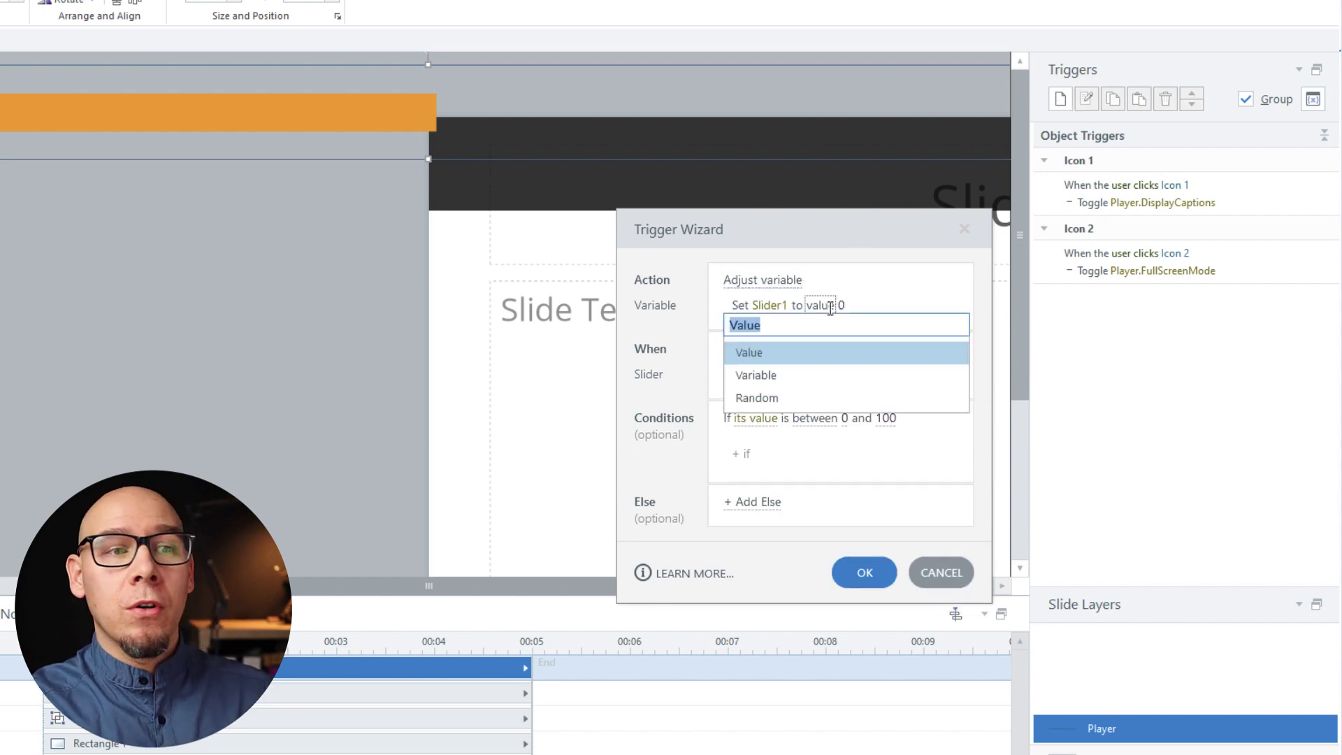
pyautogui.click(805, 377)
pyautogui.click(882, 300)
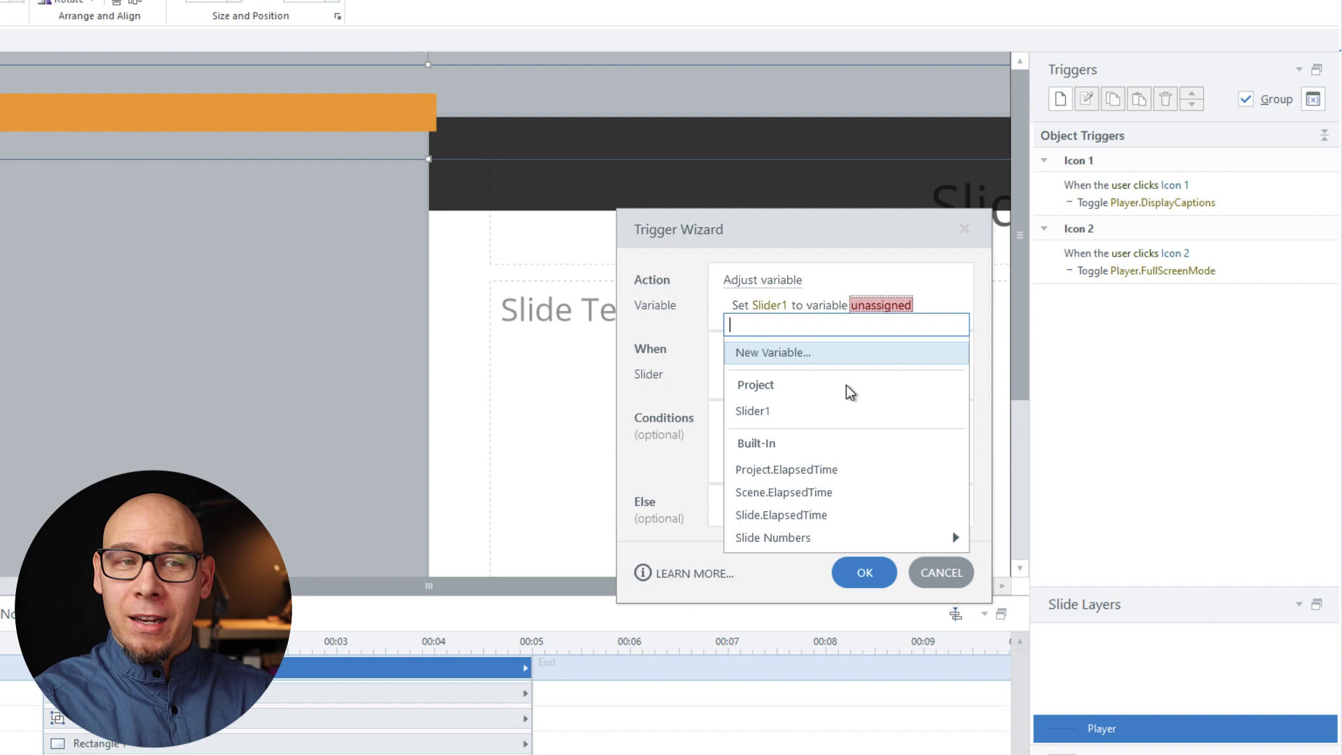
pyautogui.click(803, 537)
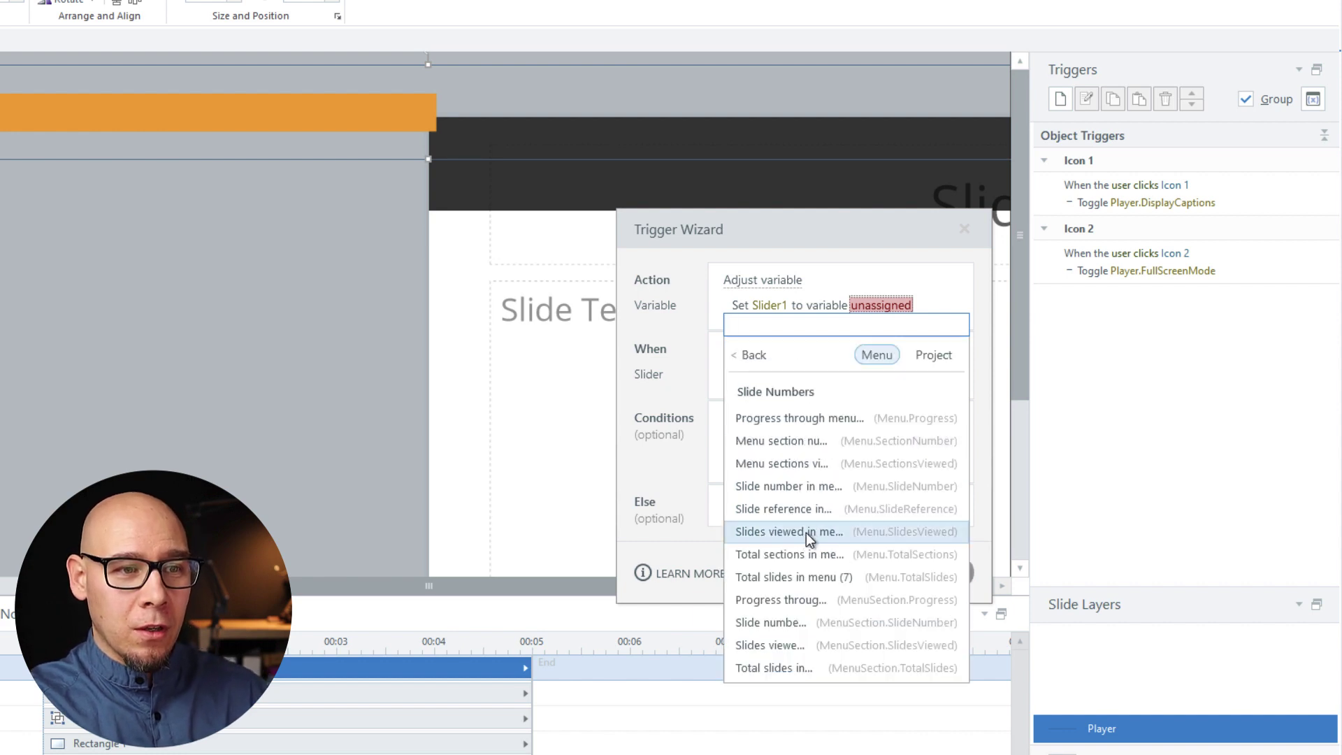
pyautogui.click(845, 418)
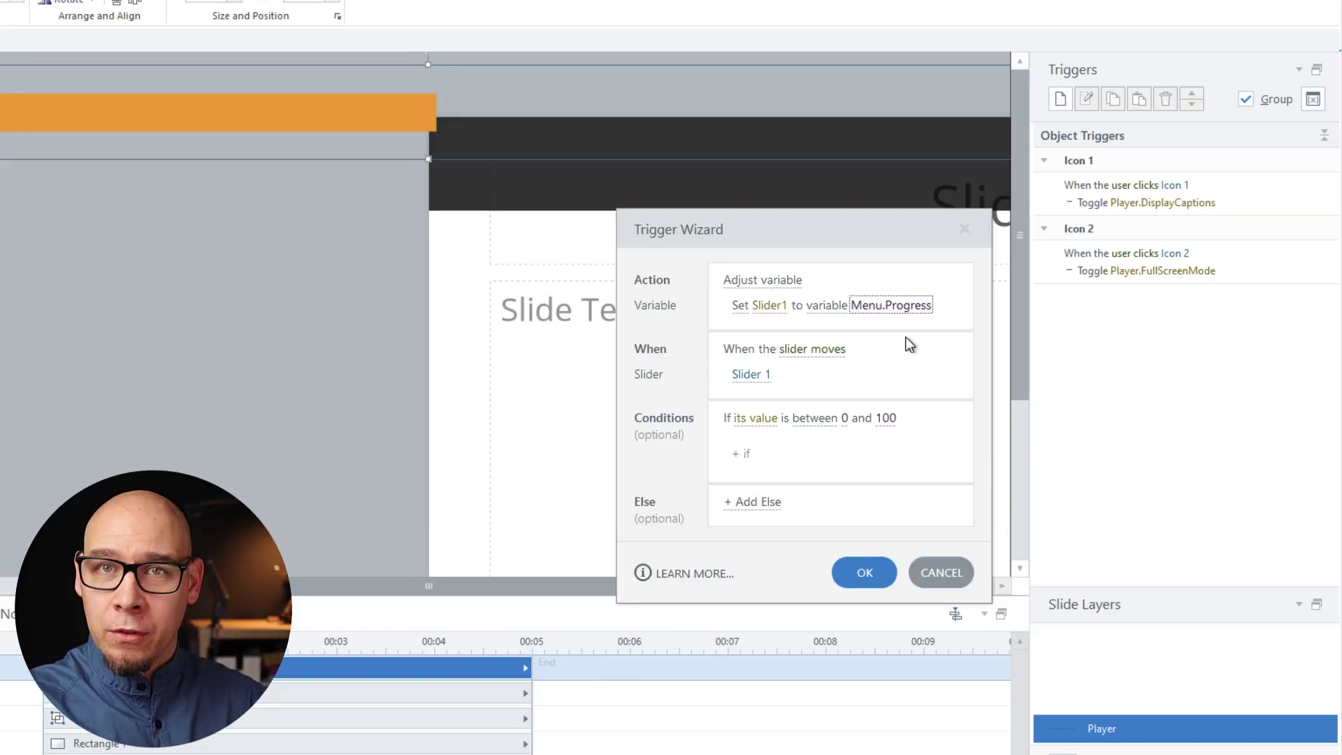
# Fire the trigger when this layer's timeline starts, remove the slider condition, and save it
pyautogui.click(813, 351)
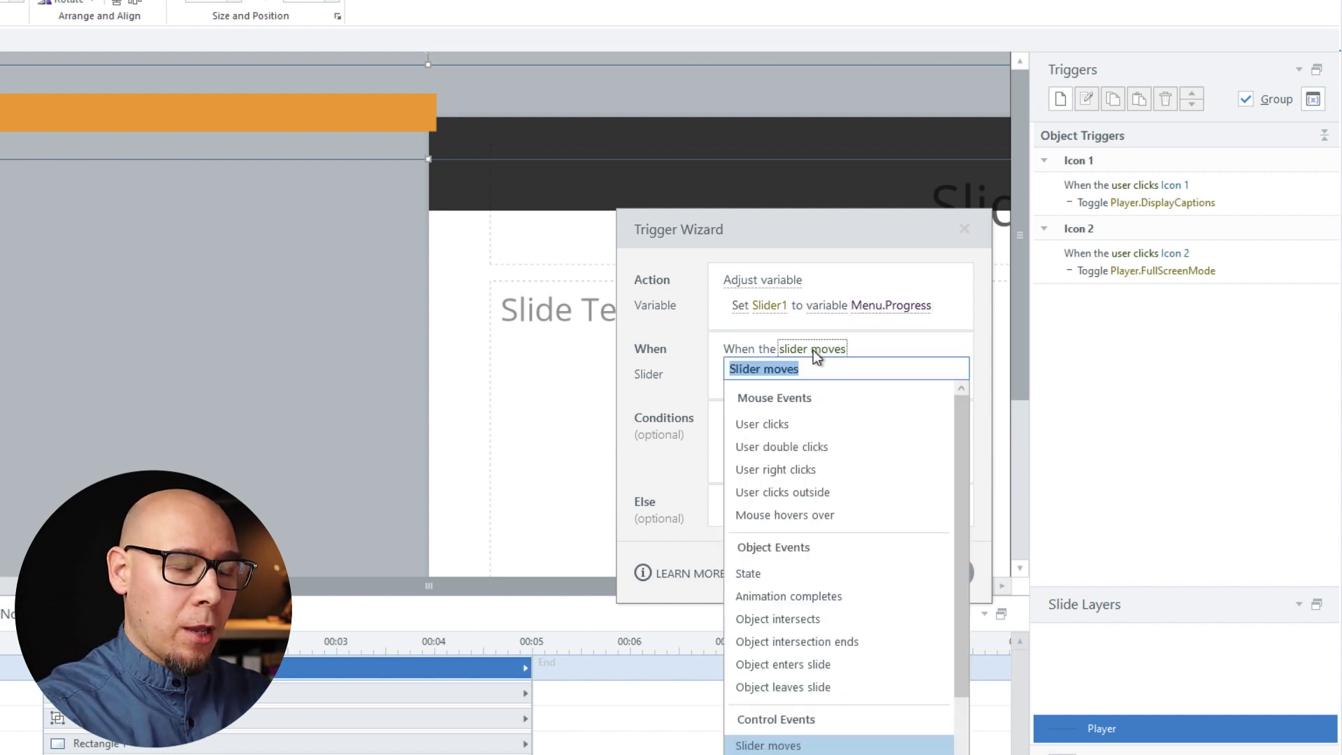
pyautogui.write('time')
pyautogui.press('Down')
pyautogui.press('Return')
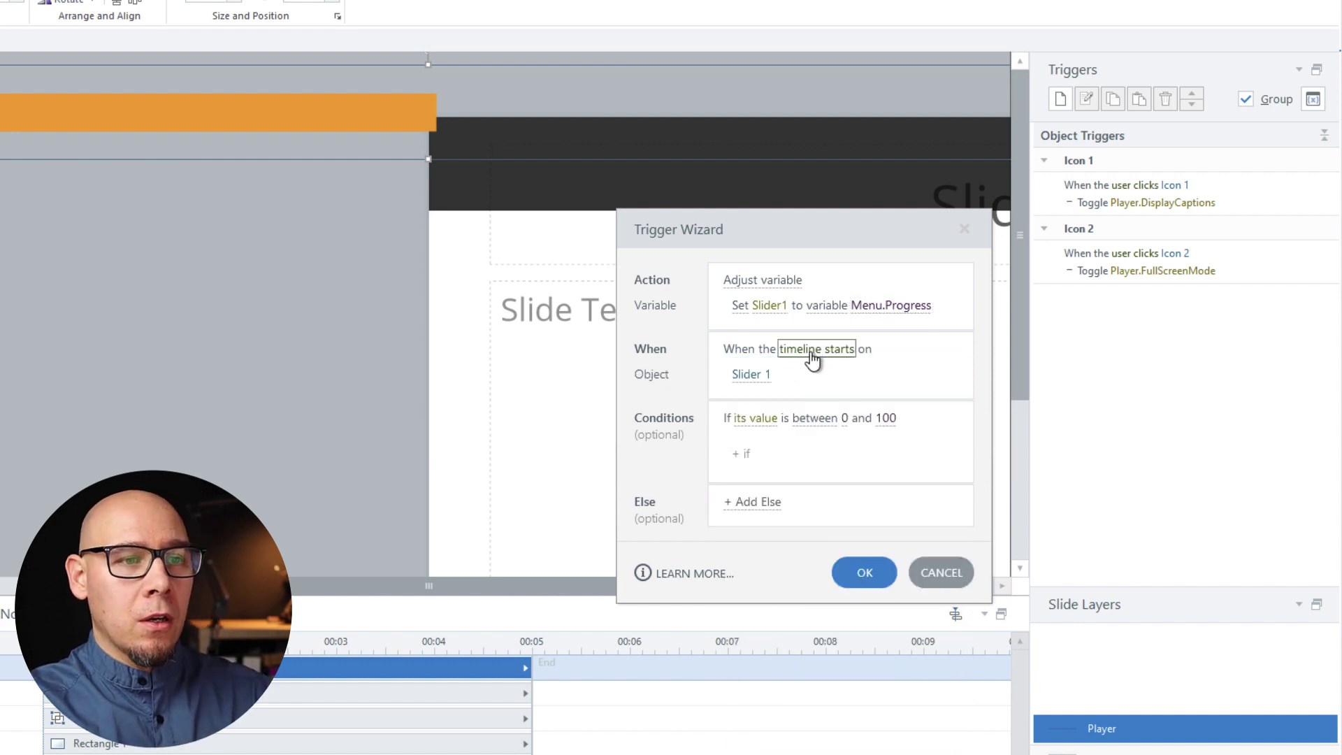
pyautogui.click(742, 377)
pyautogui.click(786, 453)
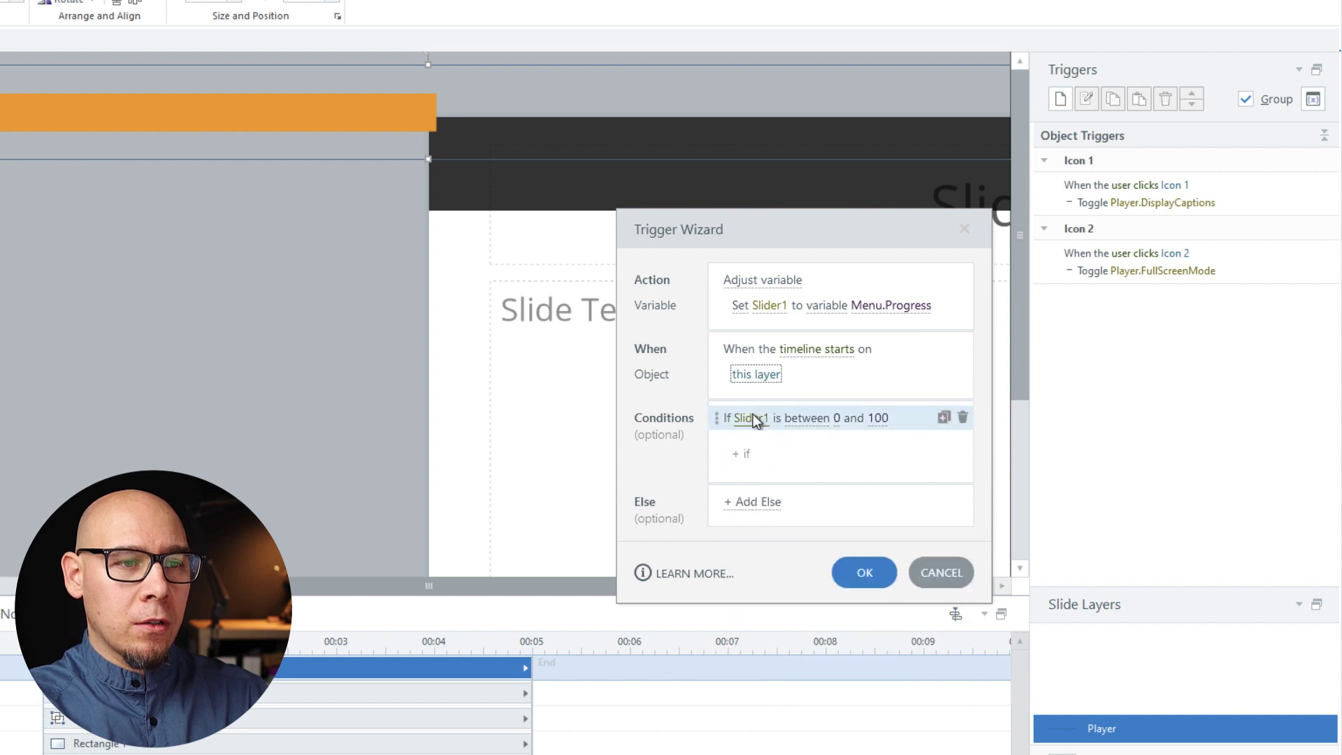
pyautogui.click(962, 417)
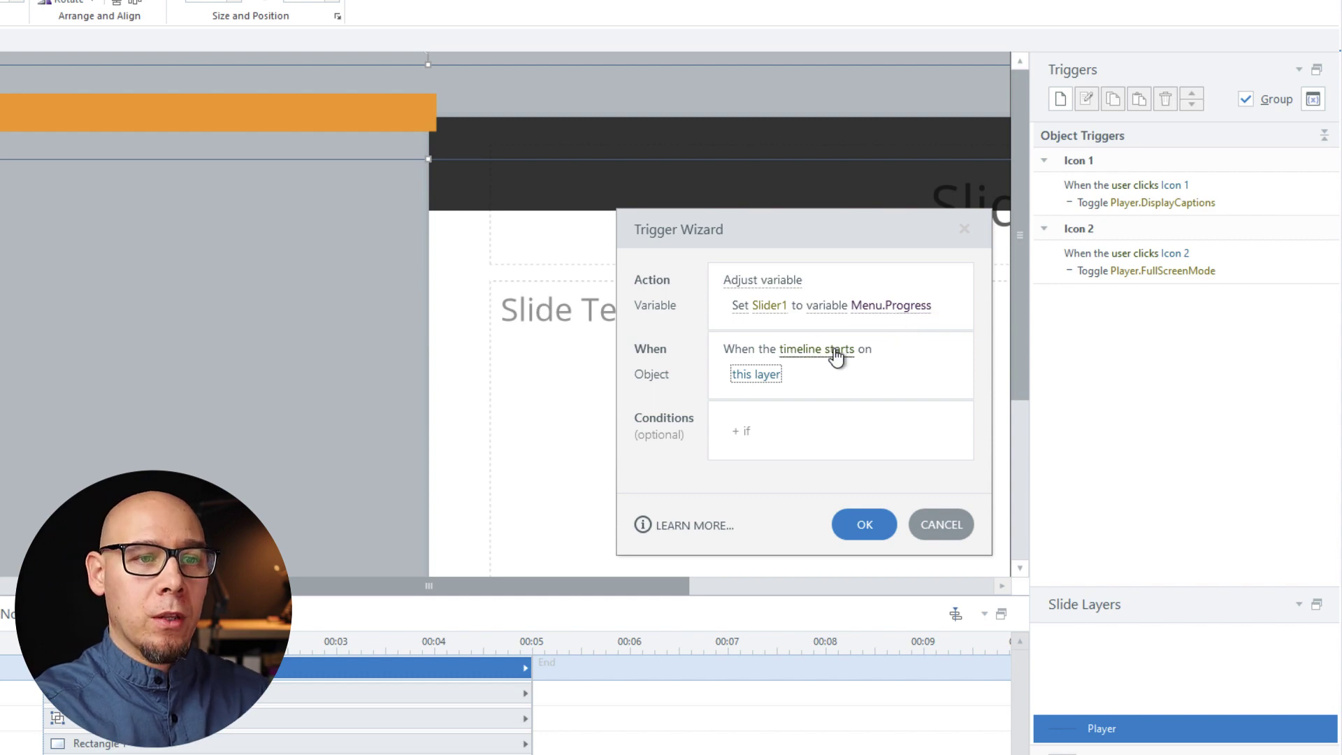
pyautogui.click(866, 524)
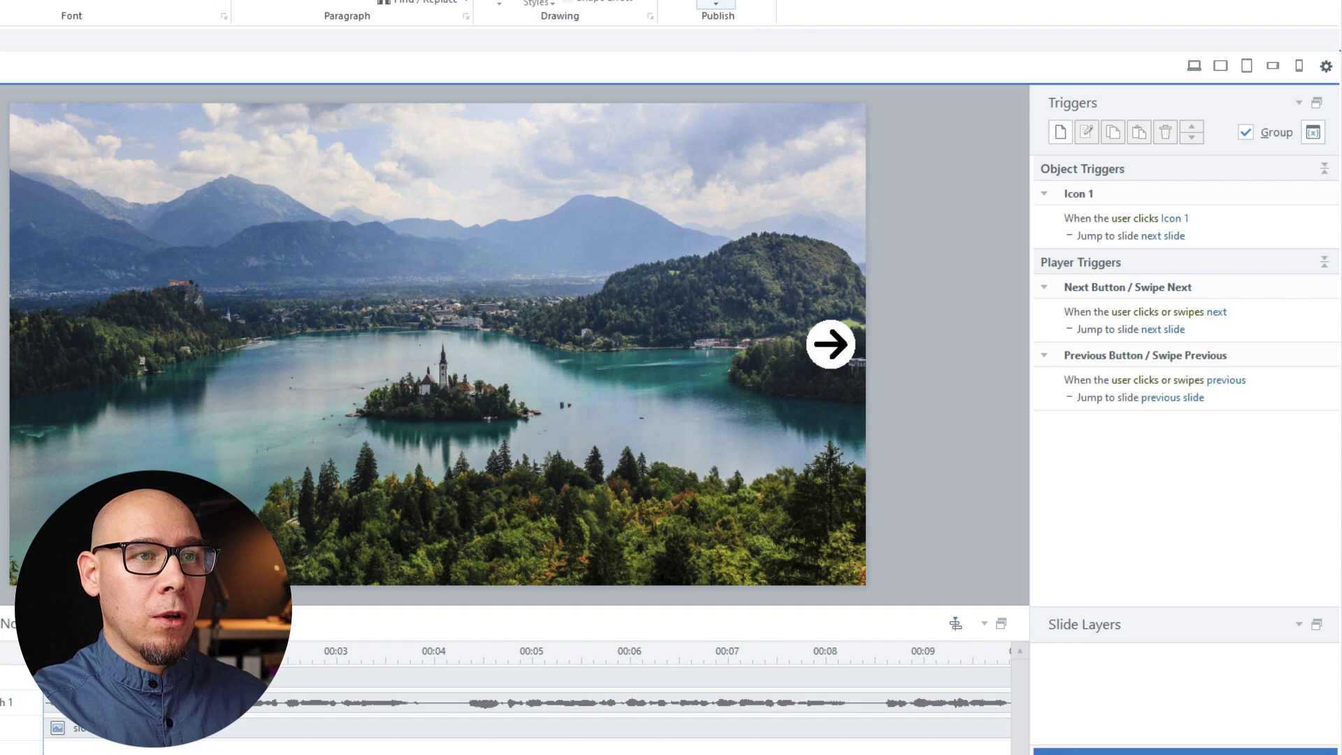
pyautogui.click(716, 4)
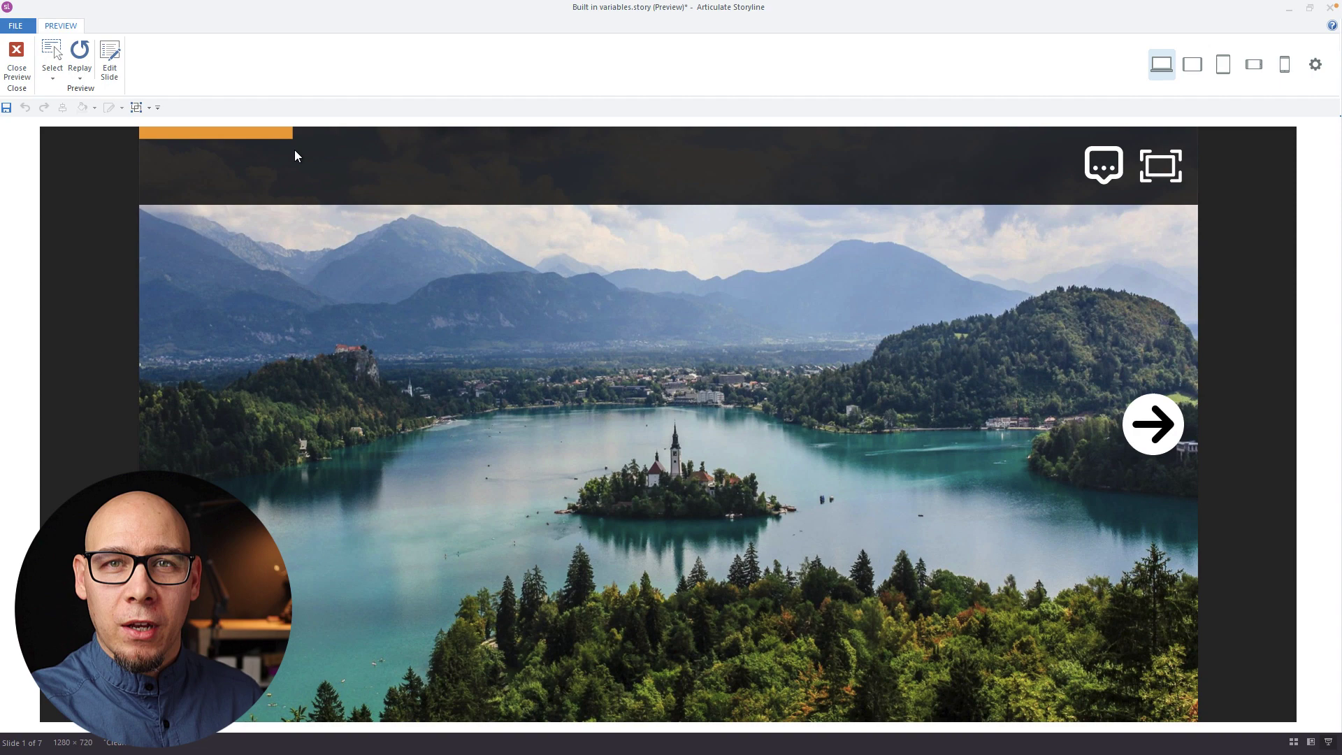
pyautogui.click(1141, 416)
pyautogui.click(1141, 416)
pyautogui.click(1141, 416)
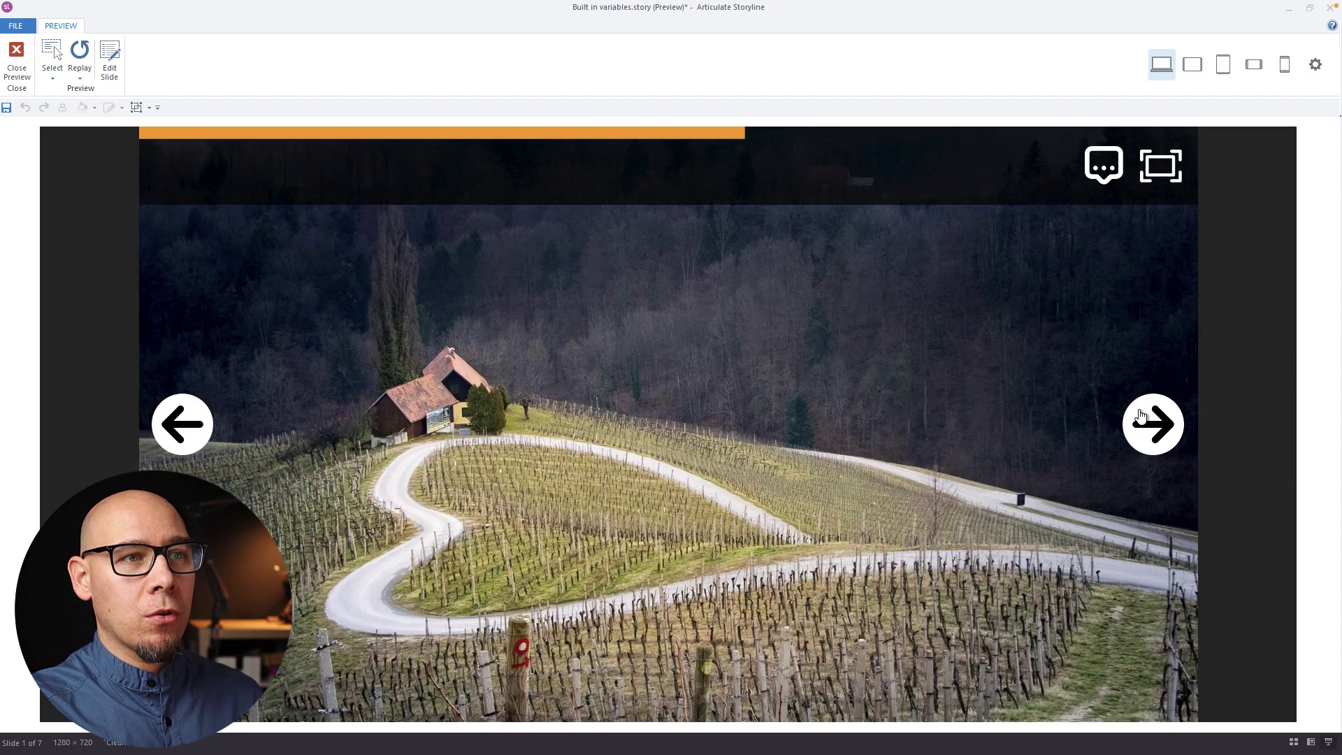
pyautogui.click(1141, 416)
pyautogui.click(1141, 416)
pyautogui.click(1141, 415)
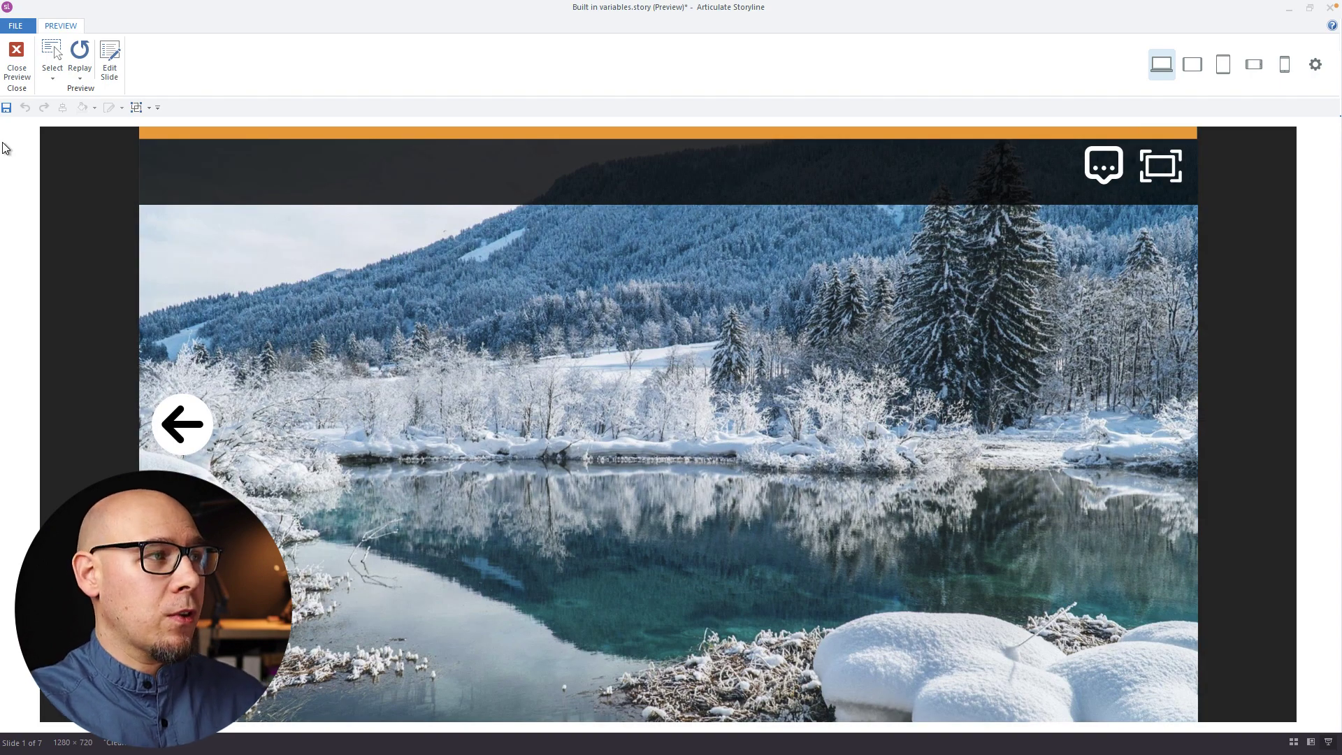
pyautogui.click(10, 61)
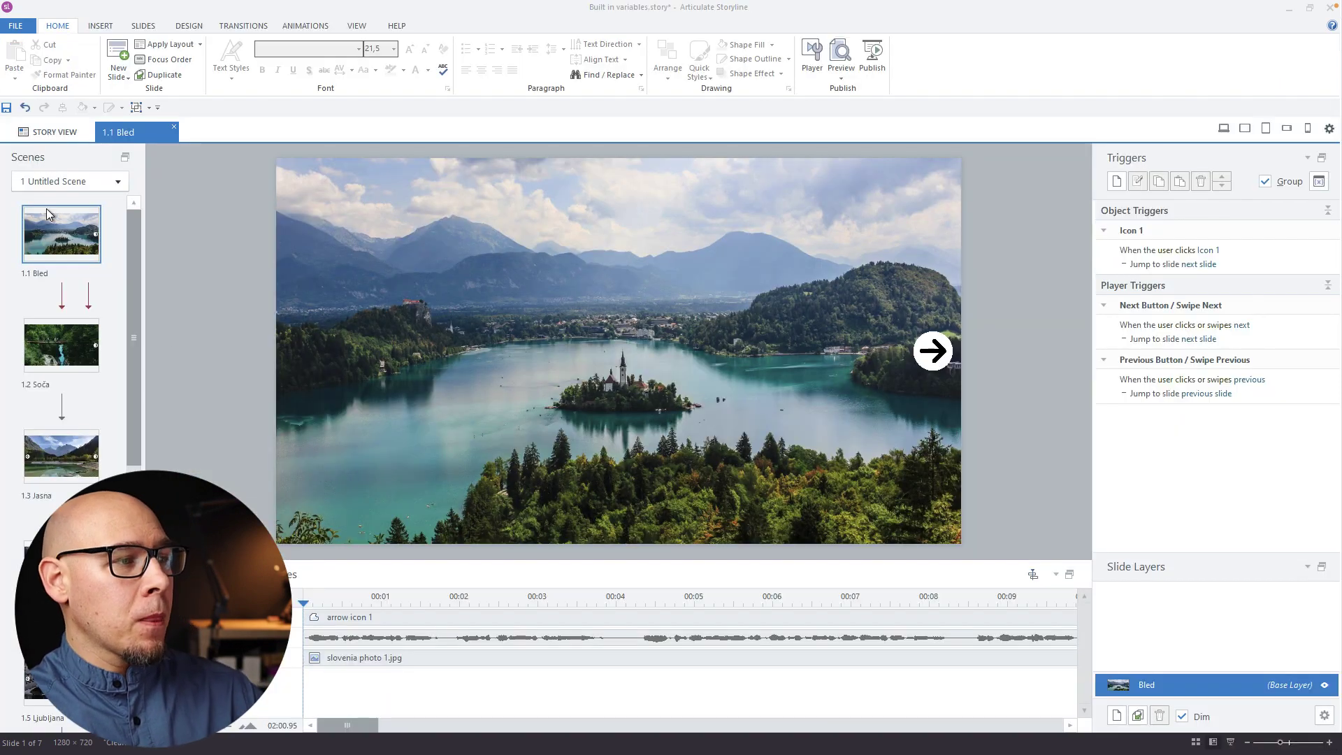
# Move the Soča slide below 1.3 Jasna and play a preview of the course
pyautogui.click(61, 354)
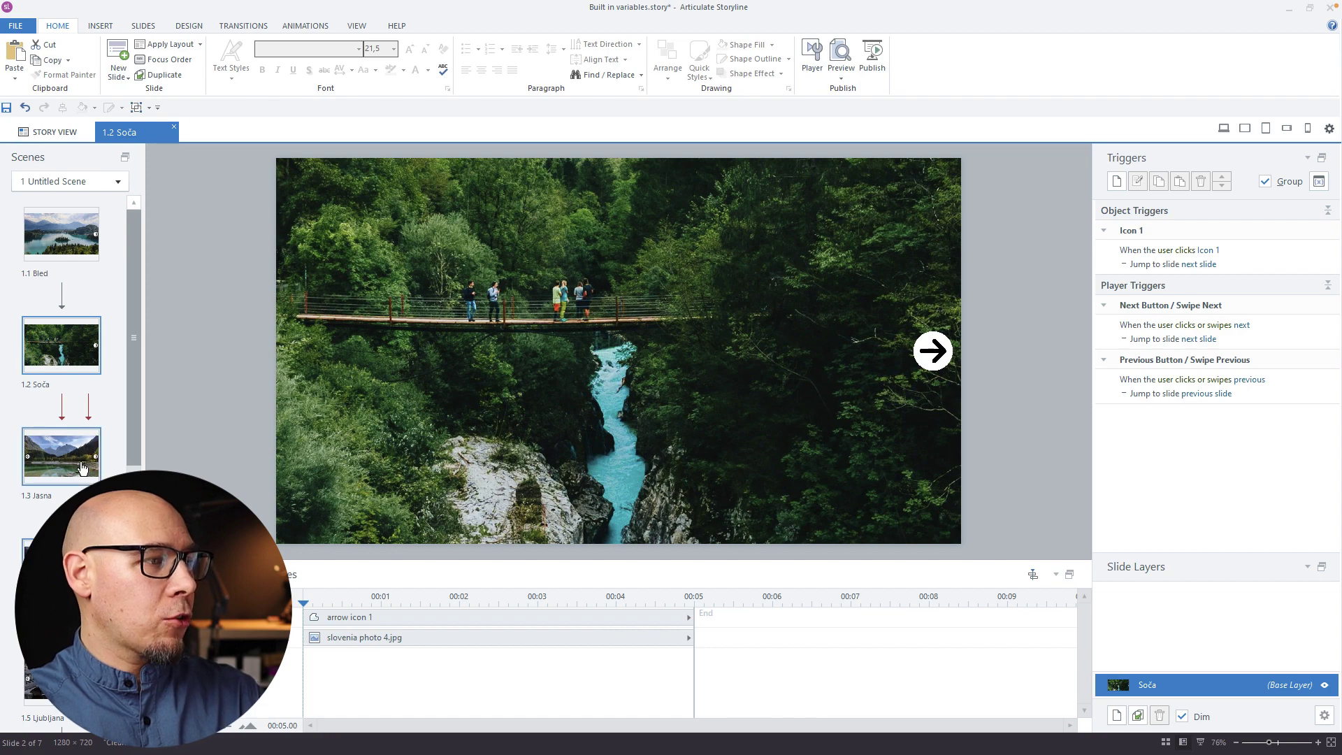
pyautogui.rightClick(81, 457)
pyautogui.click(75, 352)
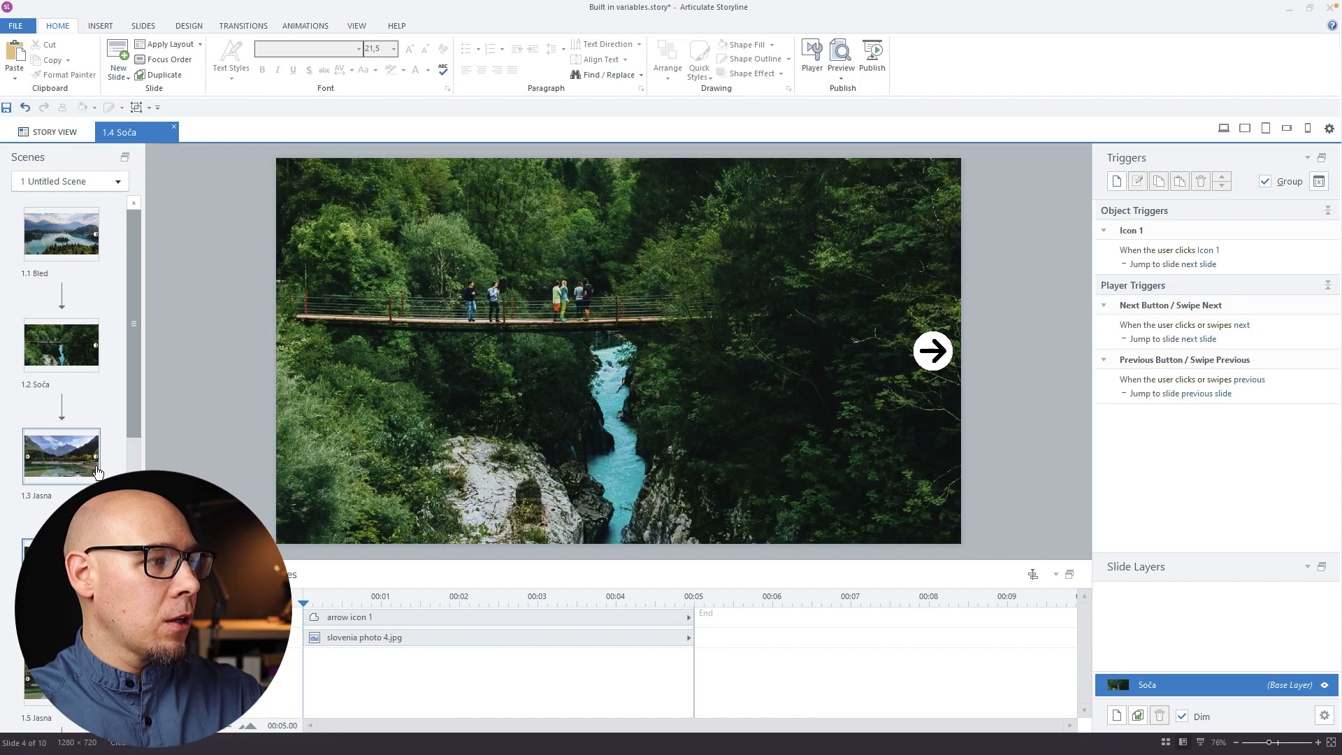
pyautogui.moveTo(75, 351); pyautogui.dragTo(88, 476)
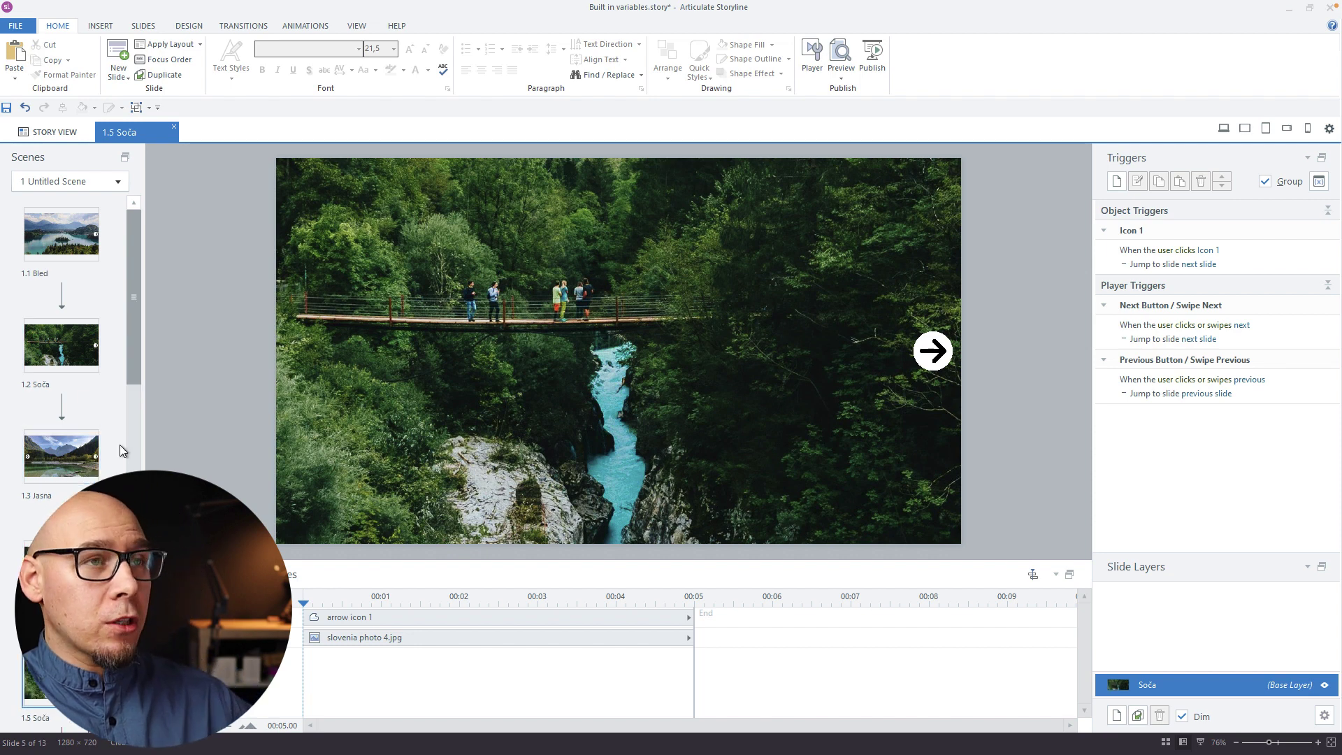
pyautogui.click(840, 56)
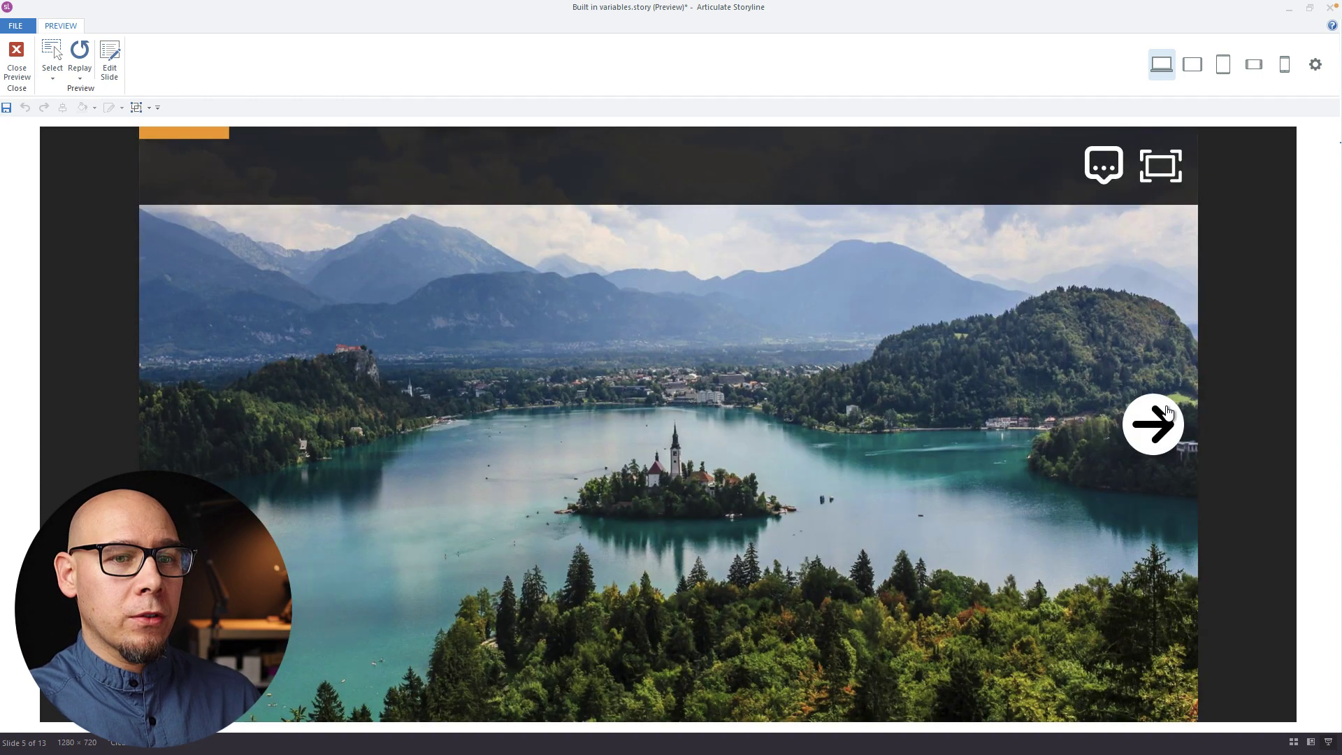
# Advance the preview slide by slide to the final snowy lake slide with the orange bar full, then close it
pyautogui.click(1152, 423)
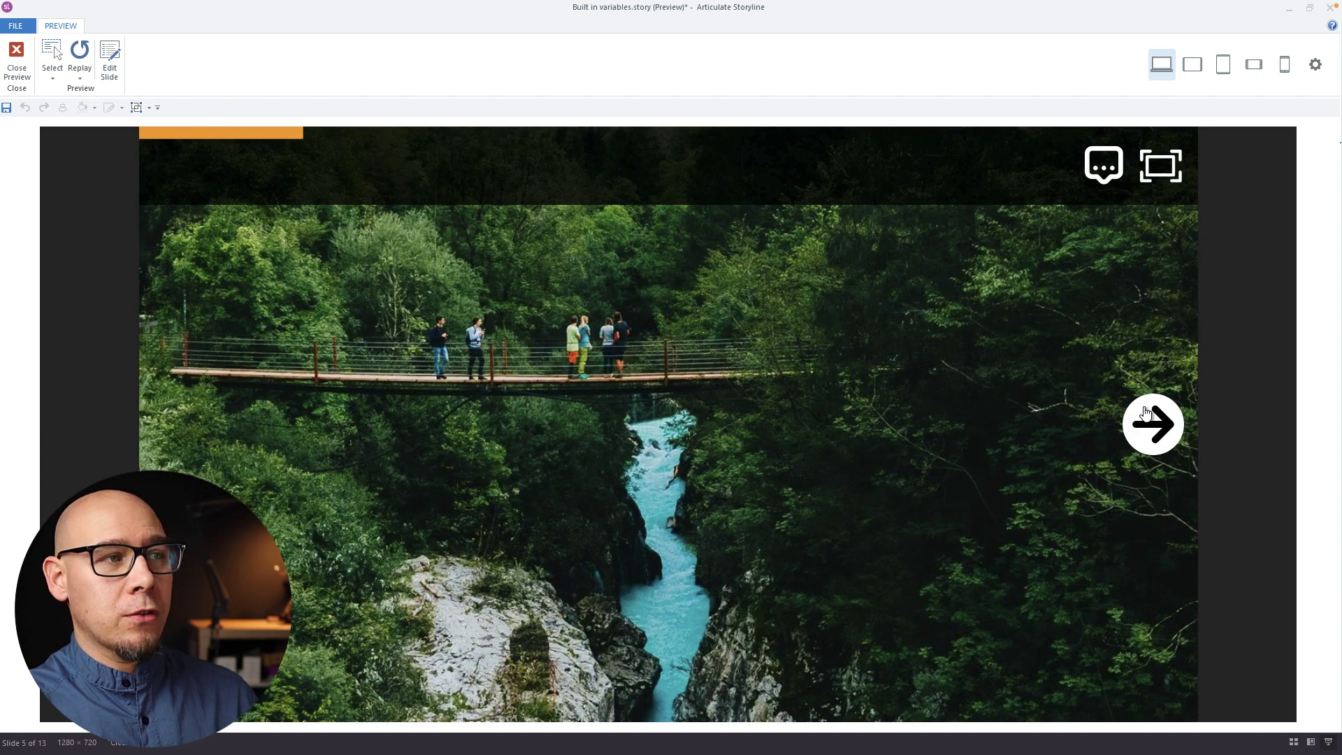
pyautogui.click(1152, 424)
pyautogui.click(1152, 423)
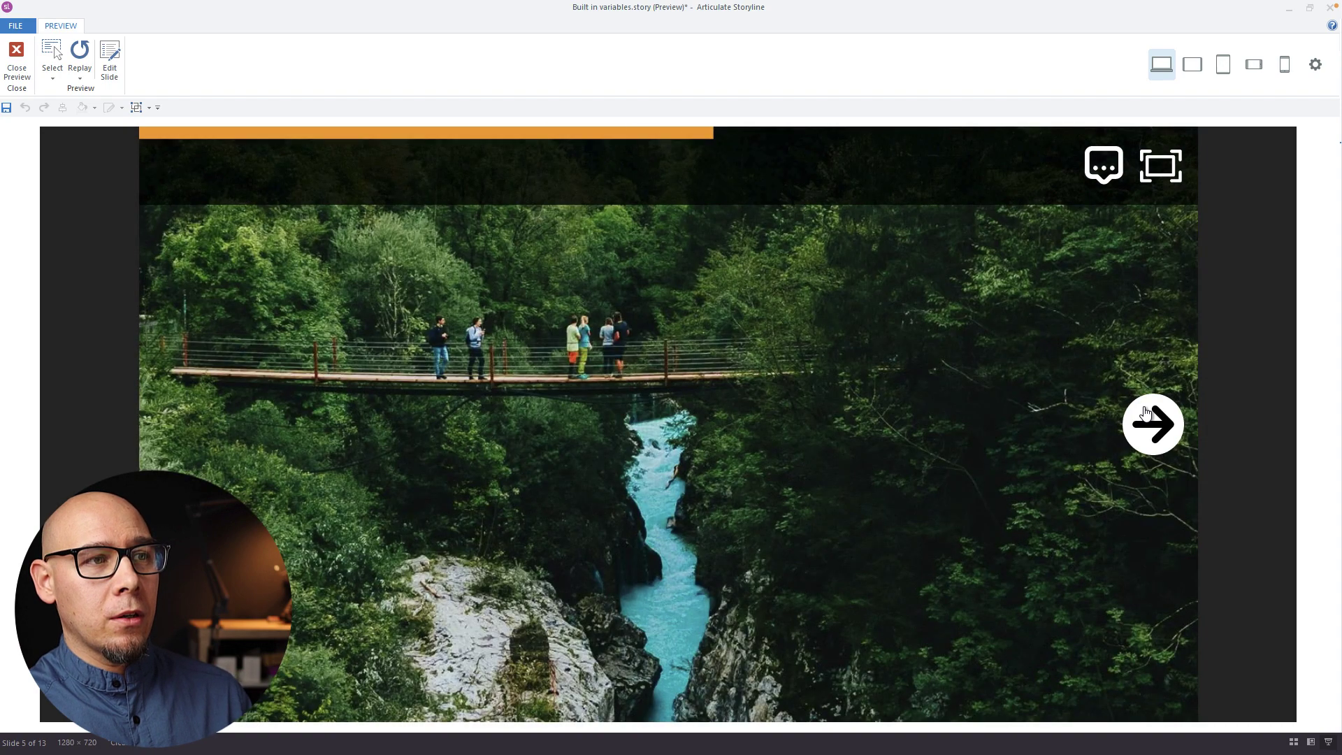
pyautogui.click(1152, 424)
pyautogui.click(1147, 416)
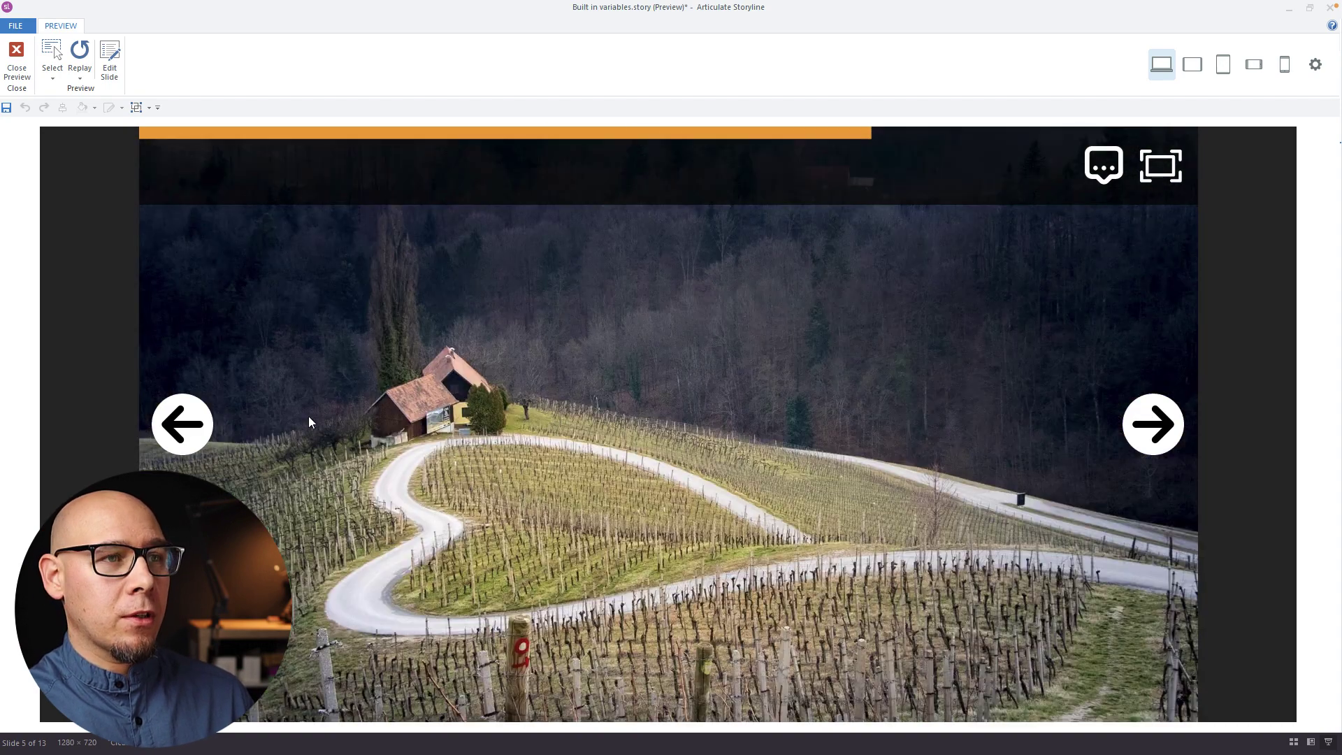
pyautogui.click(1140, 416)
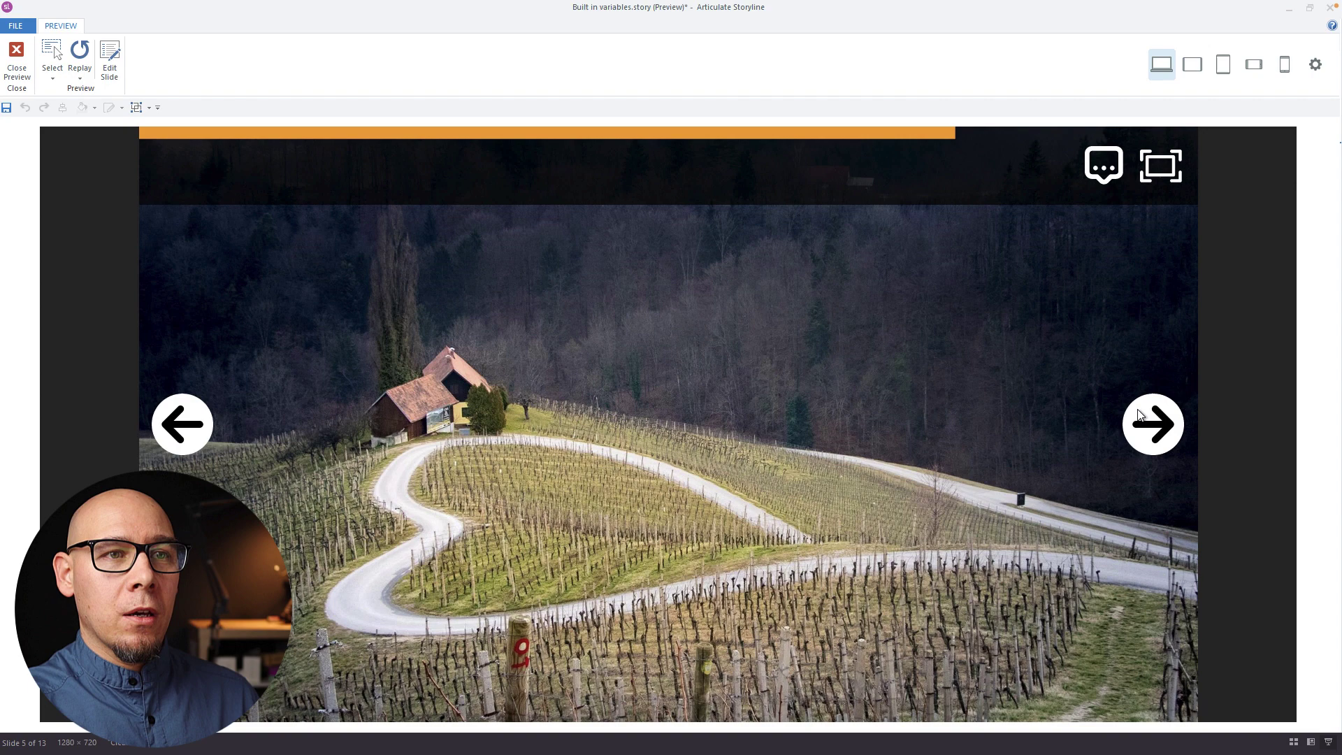
pyautogui.click(1140, 416)
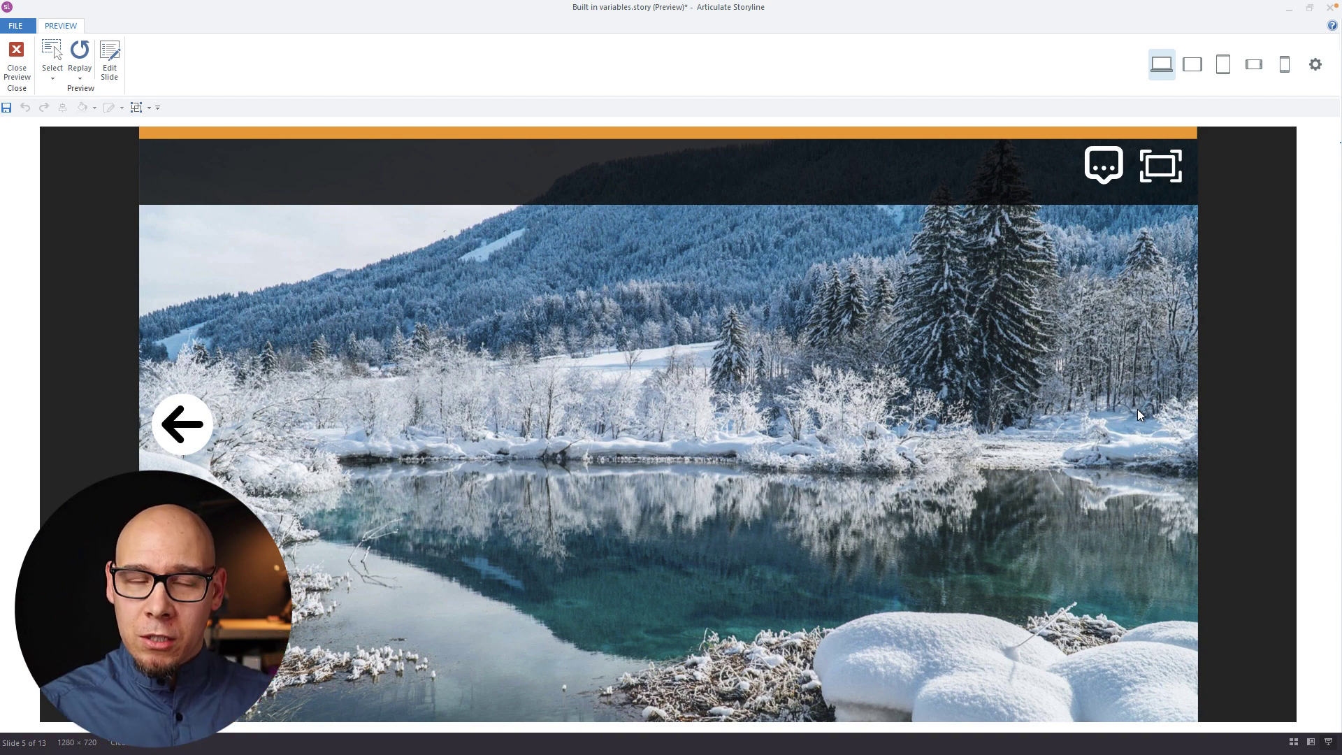
pyautogui.click(17, 61)
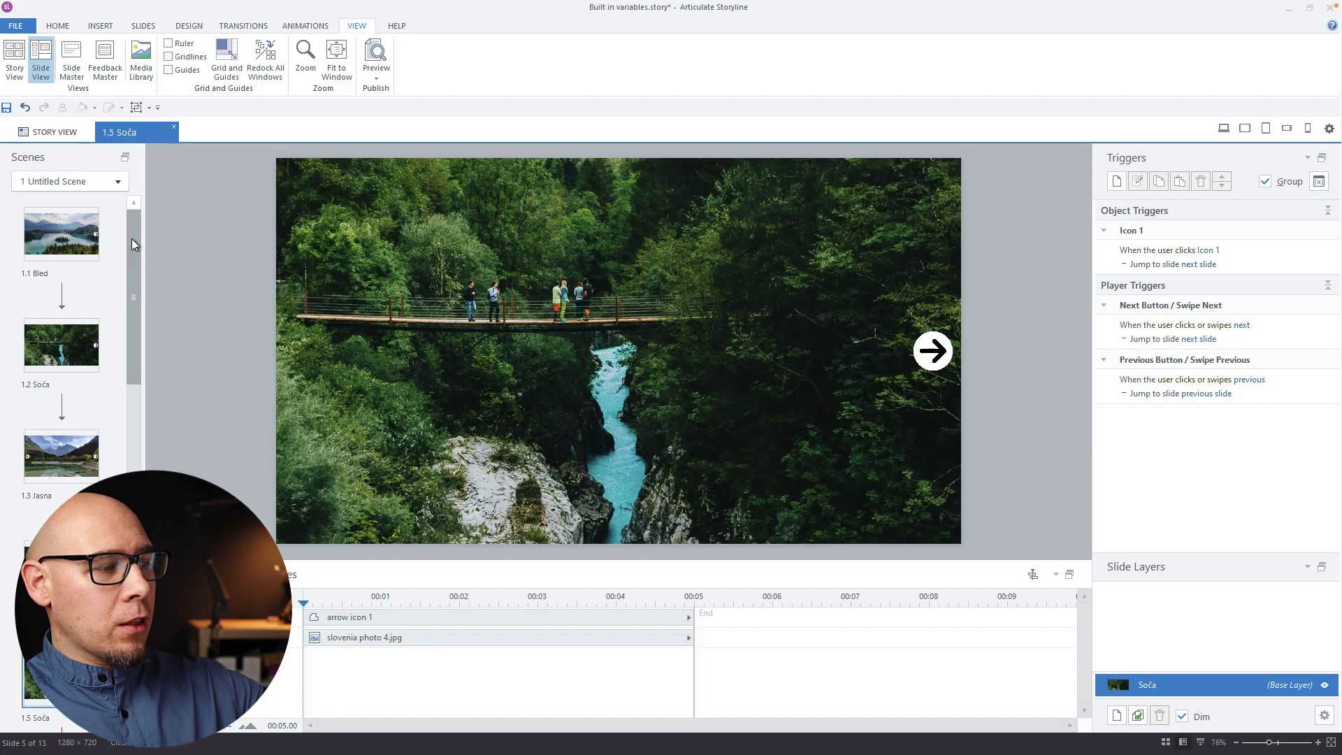
# On the slide master's Player layer, switch the Slider1 timeline-start trigger from Menu.Progress to Menu.SlideNumber
pyautogui.moveTo(132, 239); pyautogui.dragTo(49, 724)
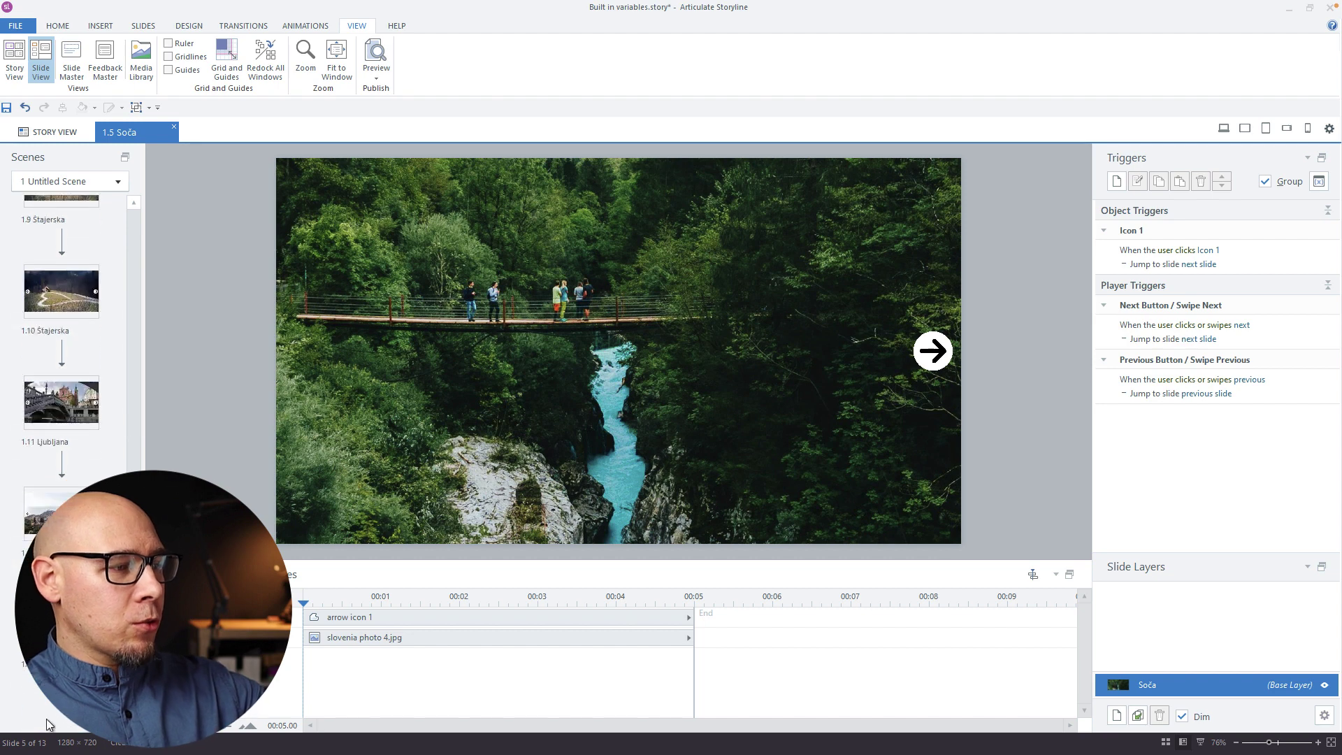
pyautogui.click(71, 62)
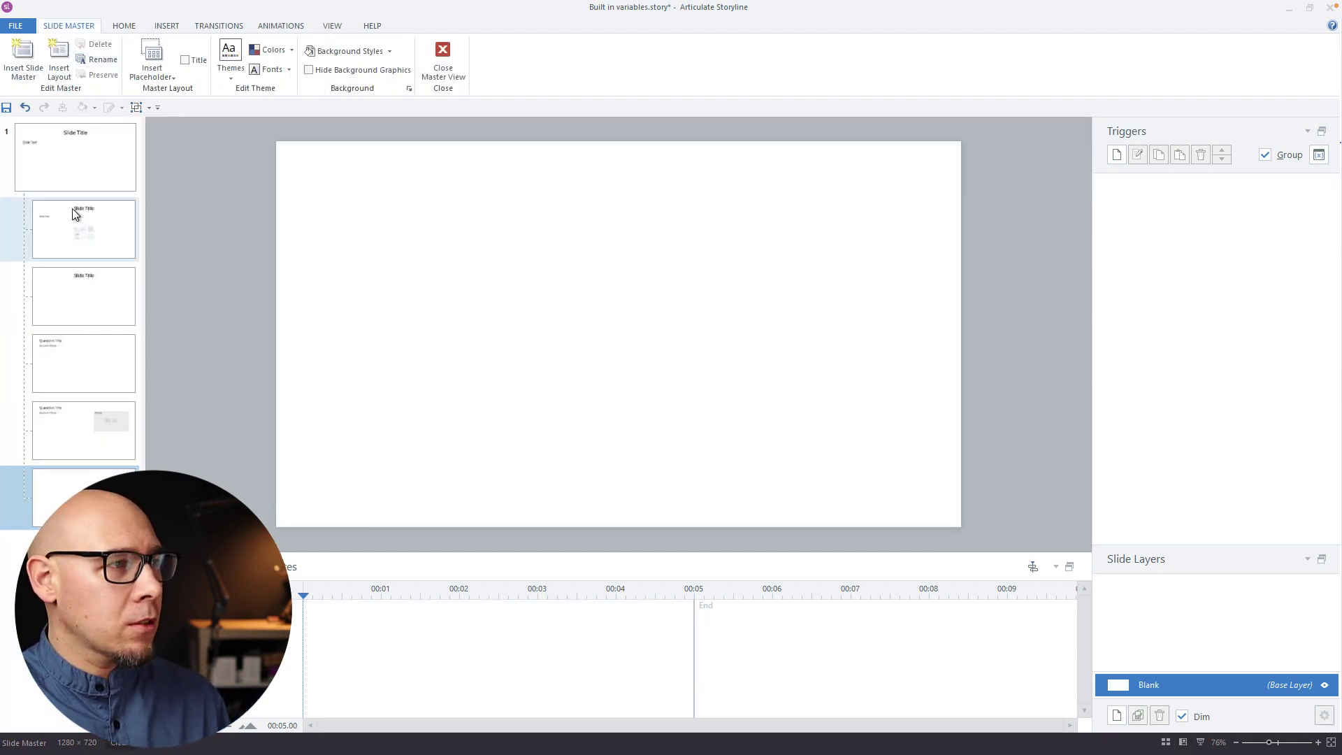
pyautogui.click(77, 168)
pyautogui.click(1222, 660)
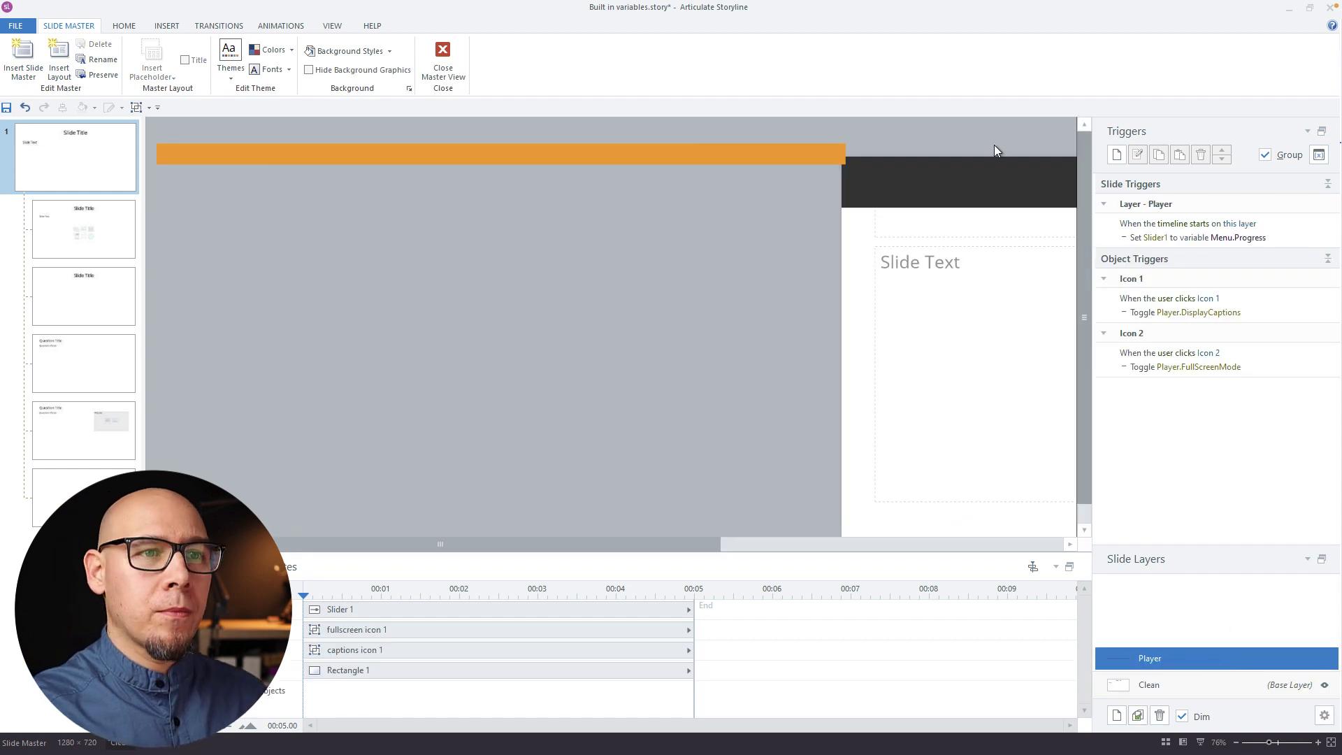
pyautogui.click(842, 157)
pyautogui.click(1317, 231)
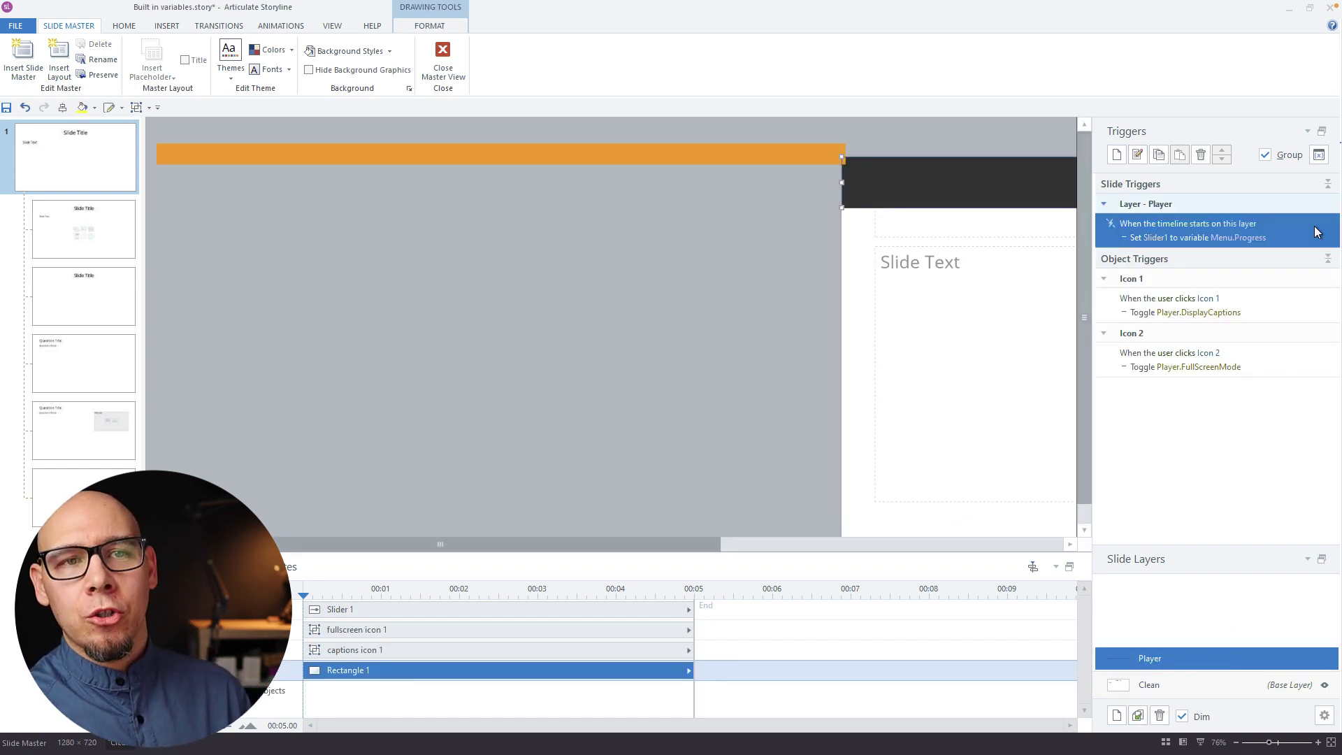
pyautogui.click(1252, 238)
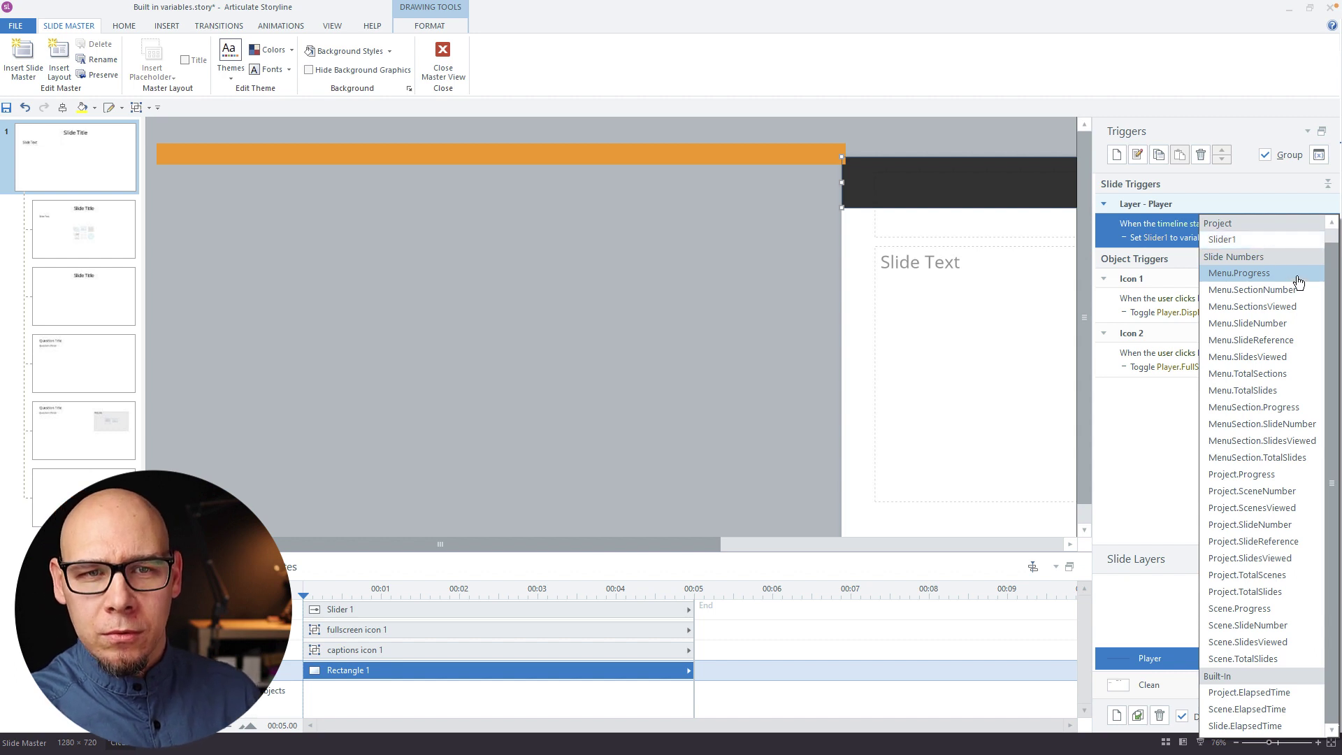
pyautogui.click(1268, 324)
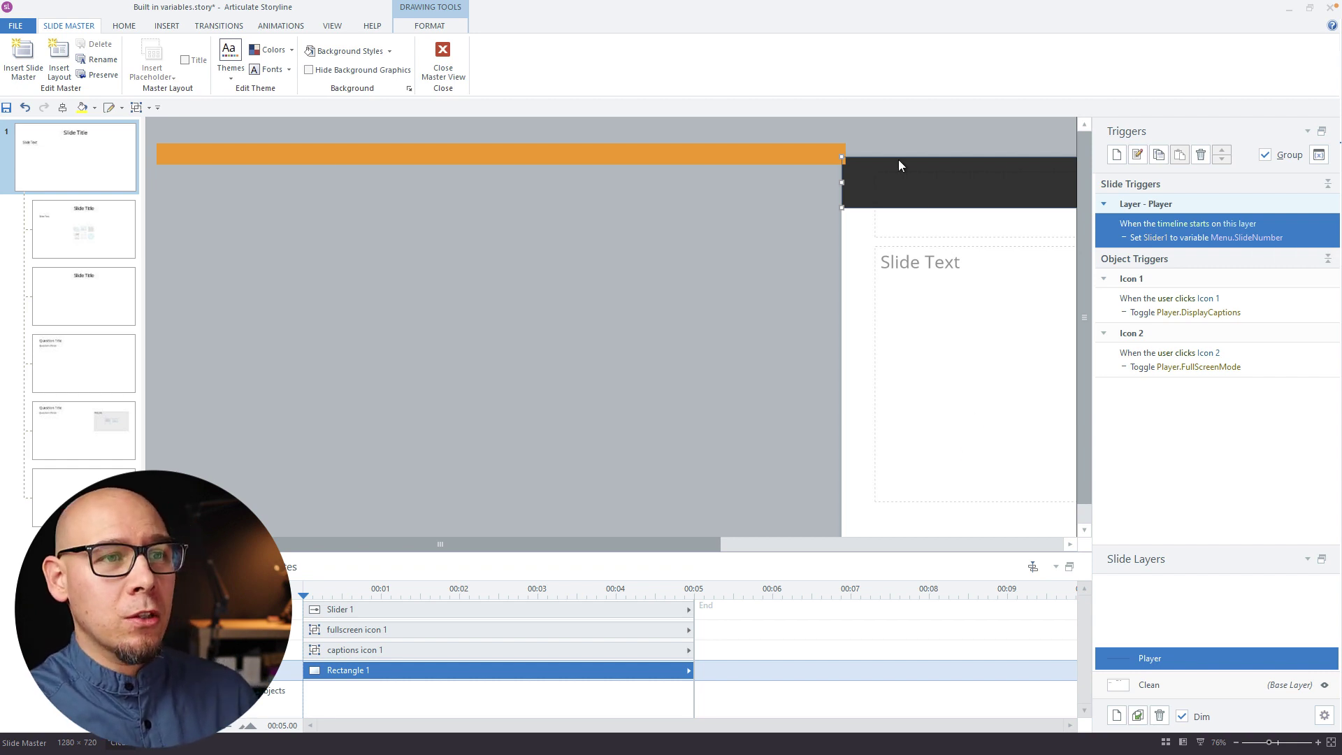
pyautogui.click(830, 149)
# Change Slider 1's end value from 100 to 13
pyautogui.click(357, 615)
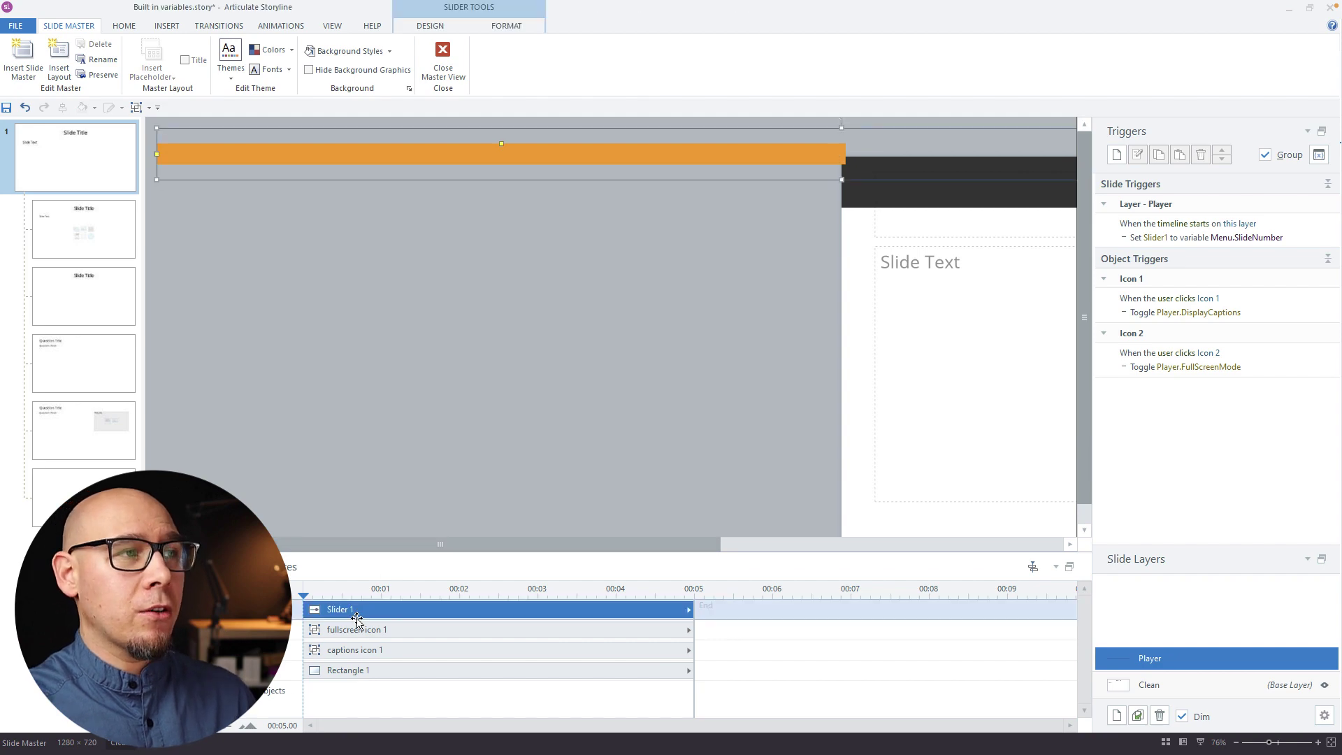
pyautogui.click(422, 26)
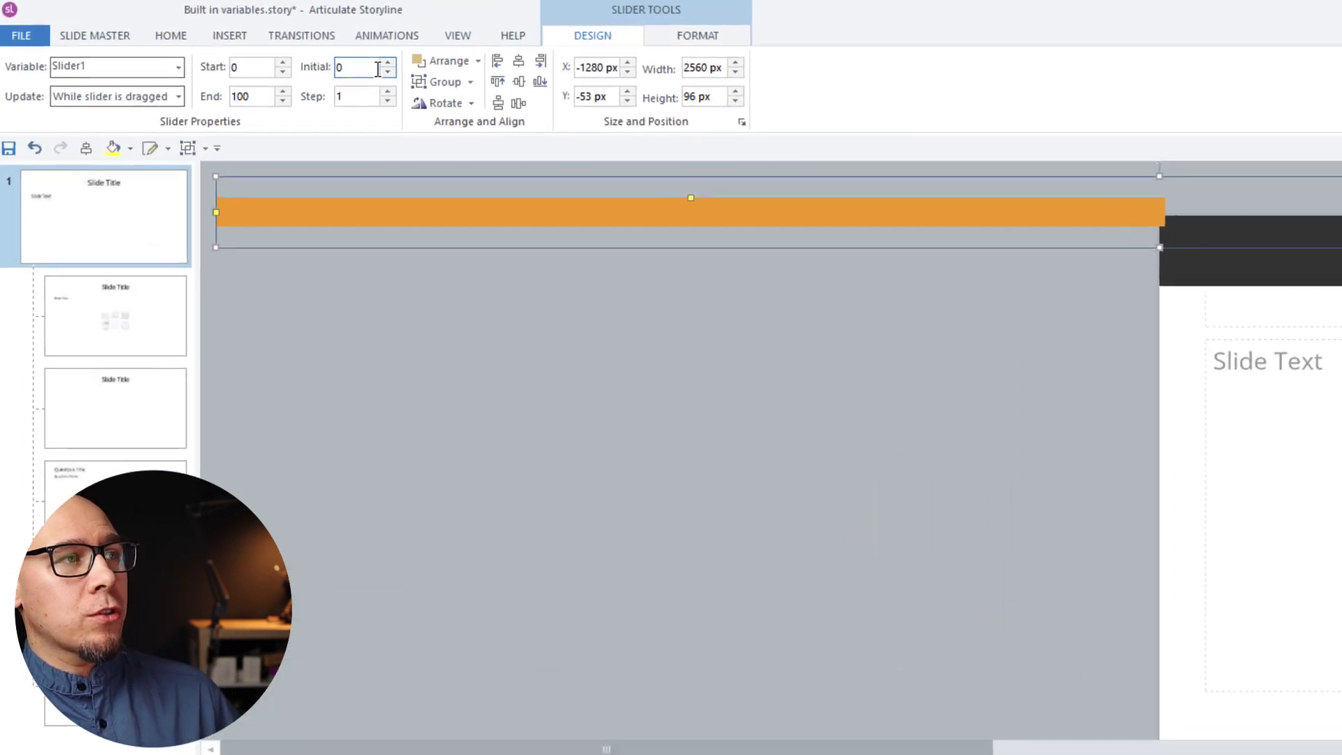
pyautogui.click(265, 100)
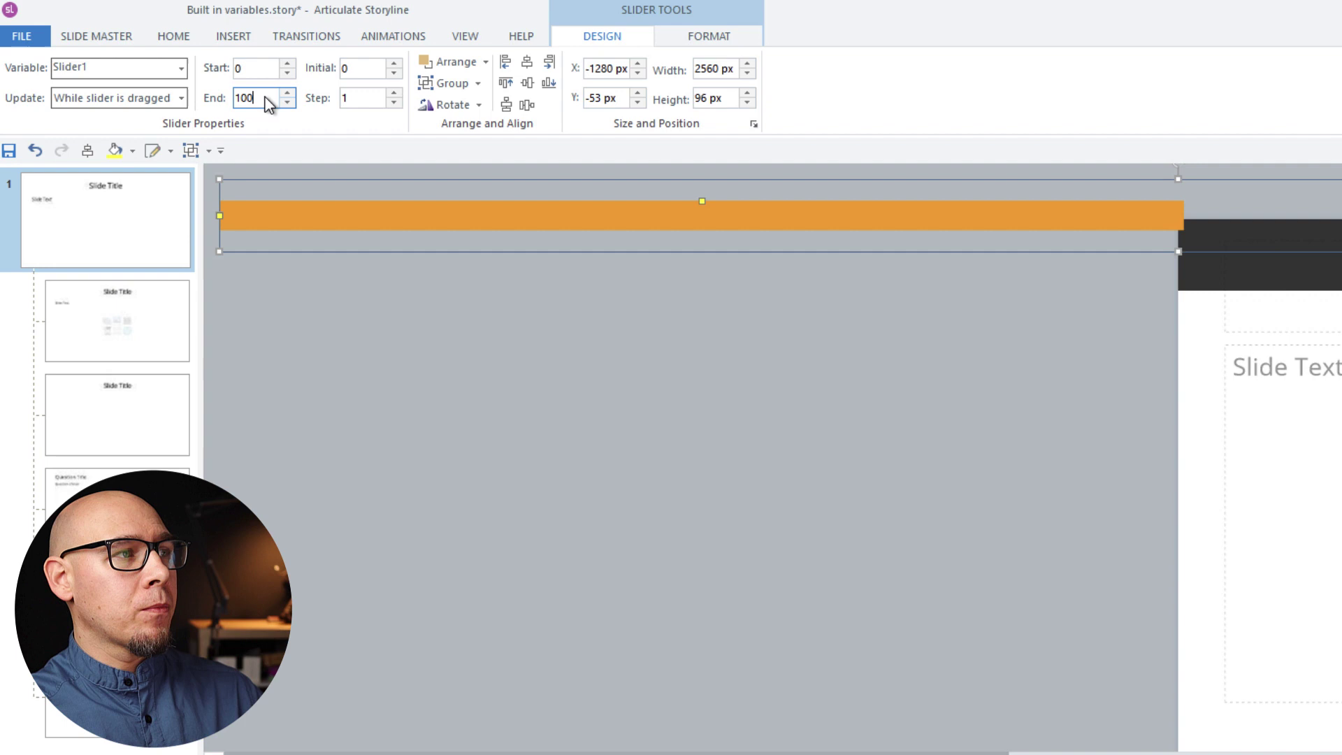
pyautogui.moveTo(265, 100); pyautogui.dragTo(225, 103)
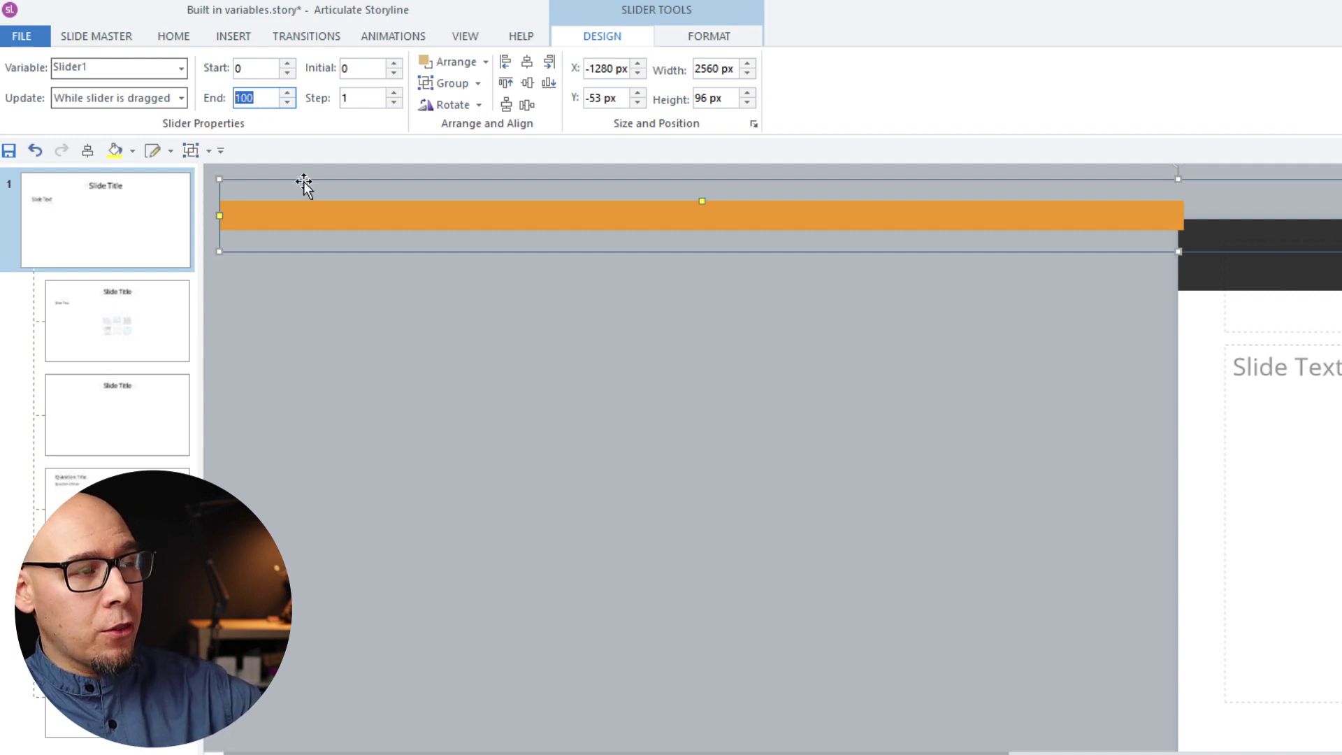
pyautogui.click(1040, 205)
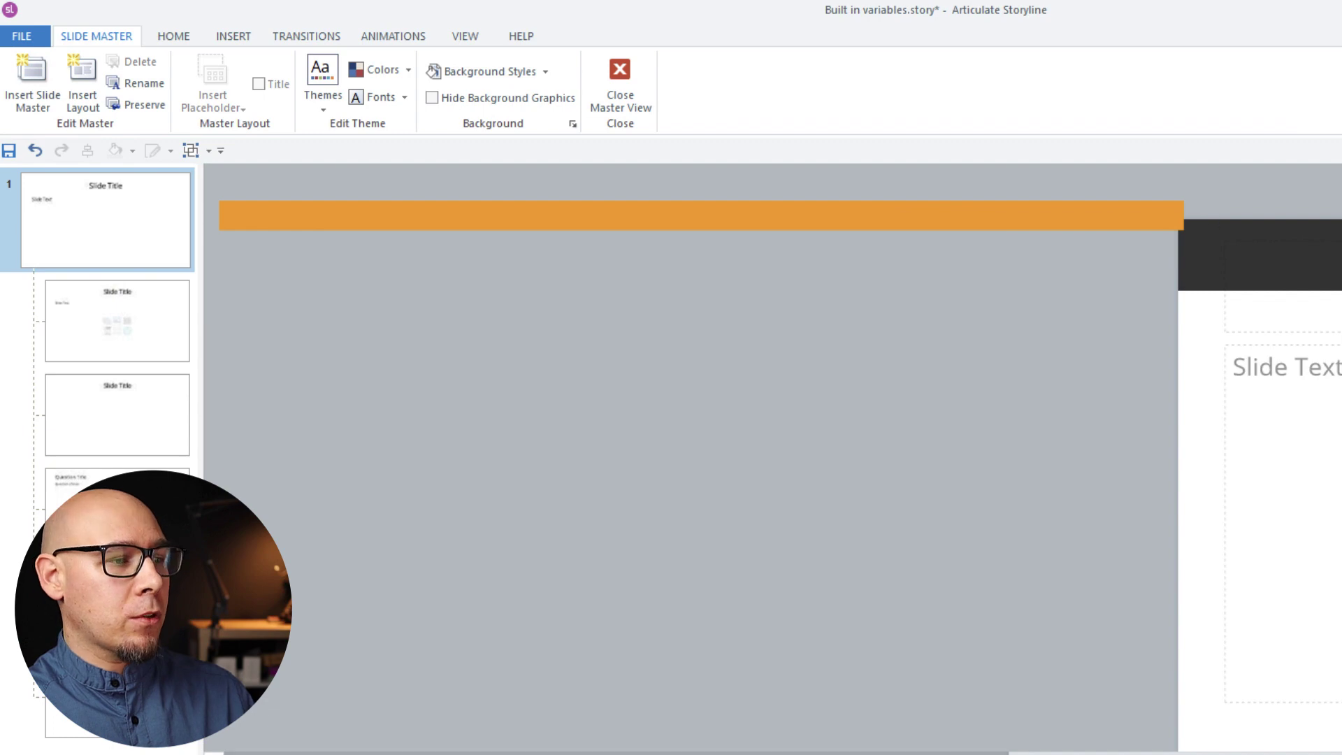
# Review the slider's Menu.SlideNumber trigger and close master view back to the Soča slide
pyautogui.click(1328, 273)
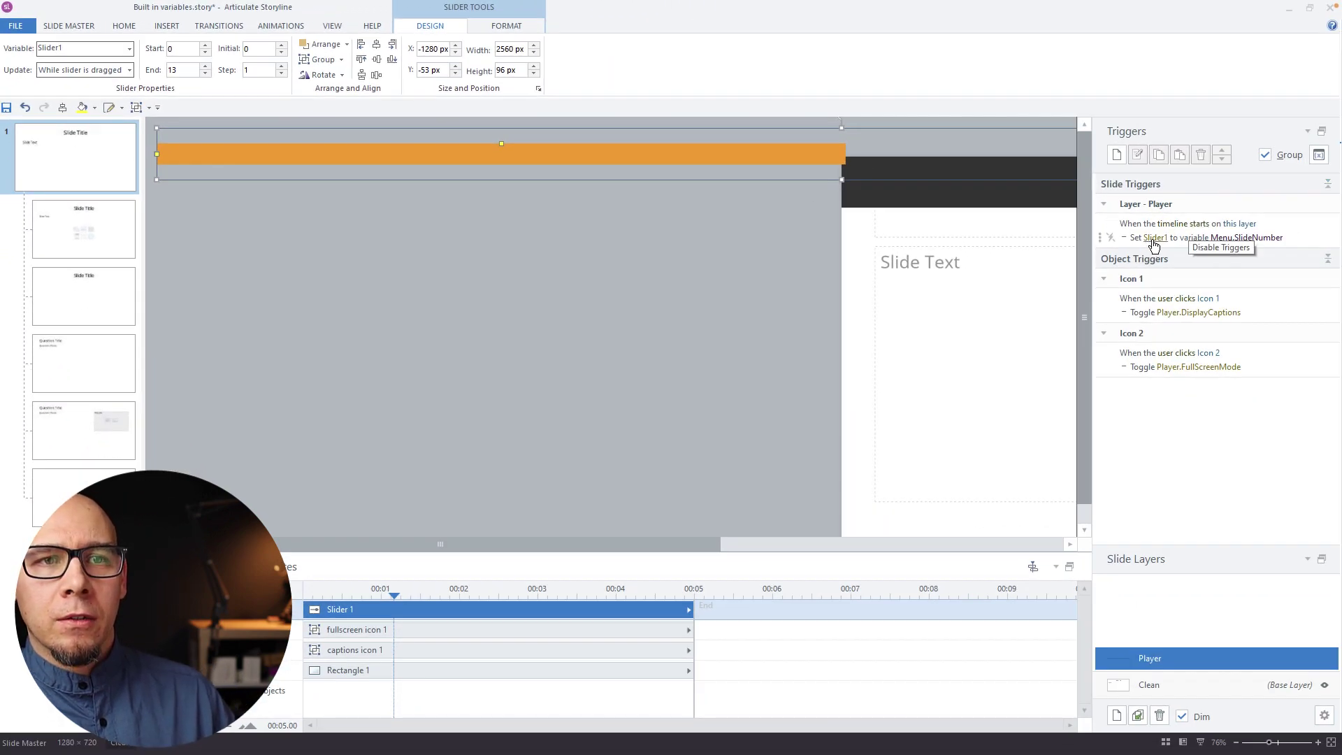
pyautogui.click(1304, 238)
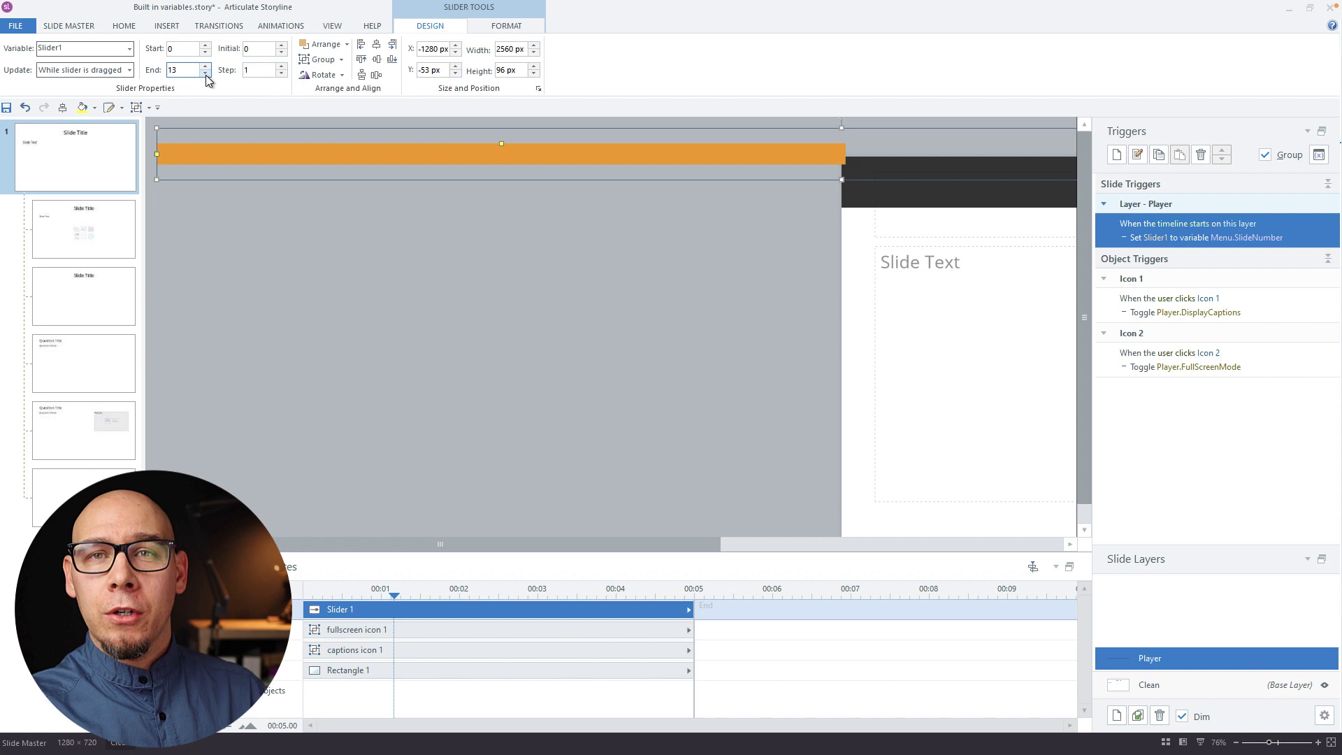
pyautogui.click(80, 25)
pyautogui.click(456, 56)
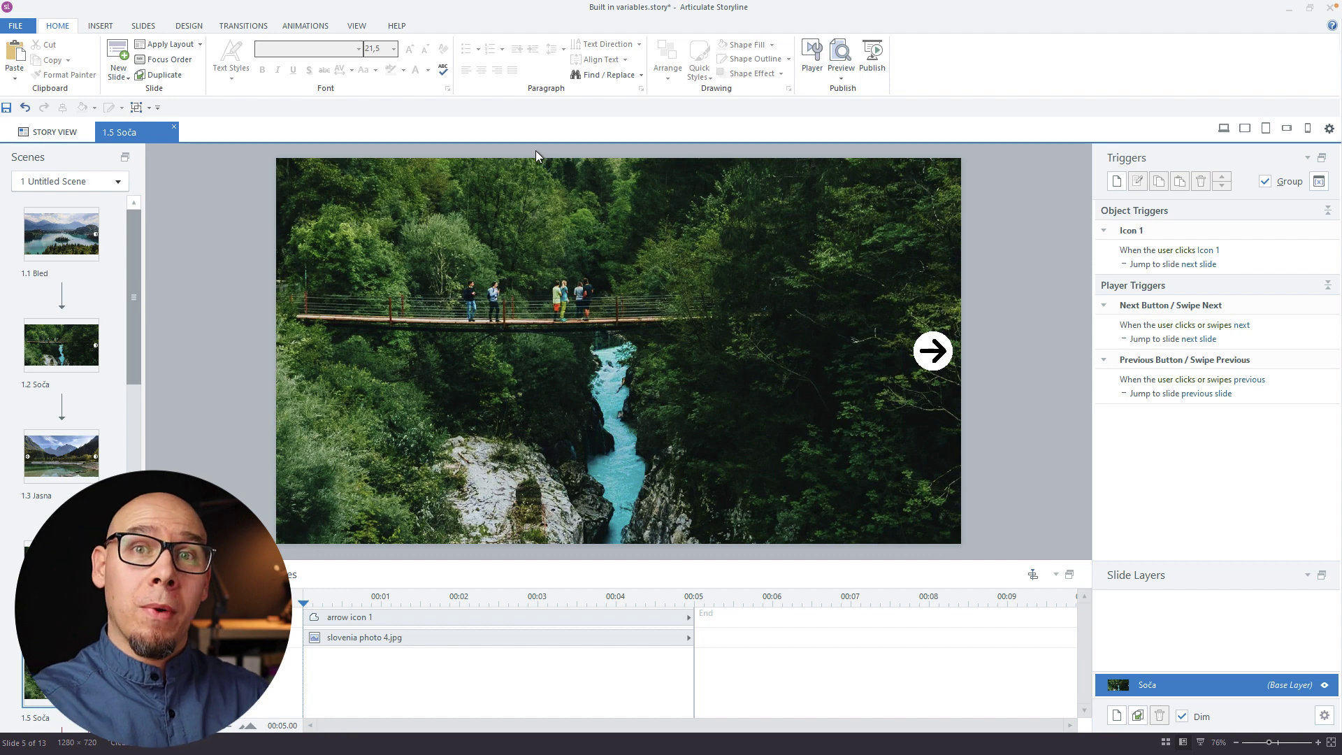
# Preview the course and advance to the final snowy lake slide, watching the bar grow per slide
pyautogui.scroll(-10, 70, 350)
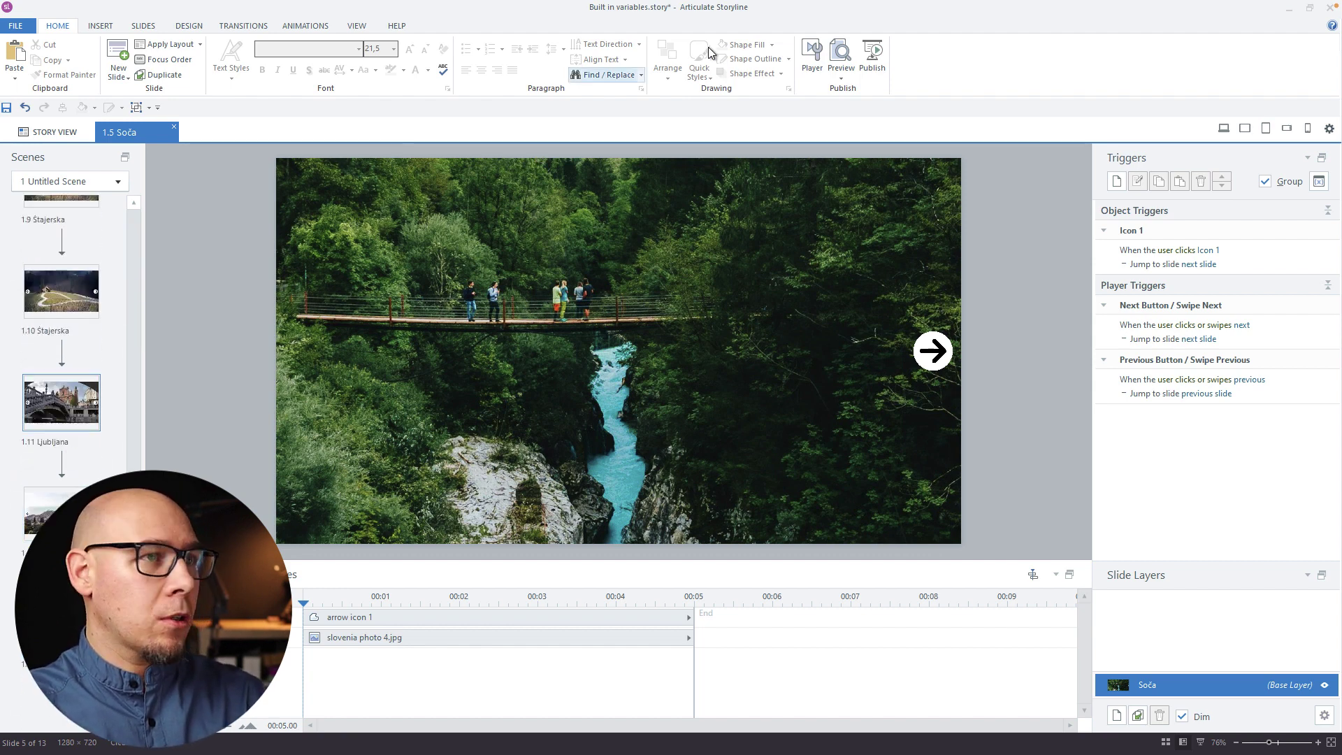
pyautogui.click(841, 58)
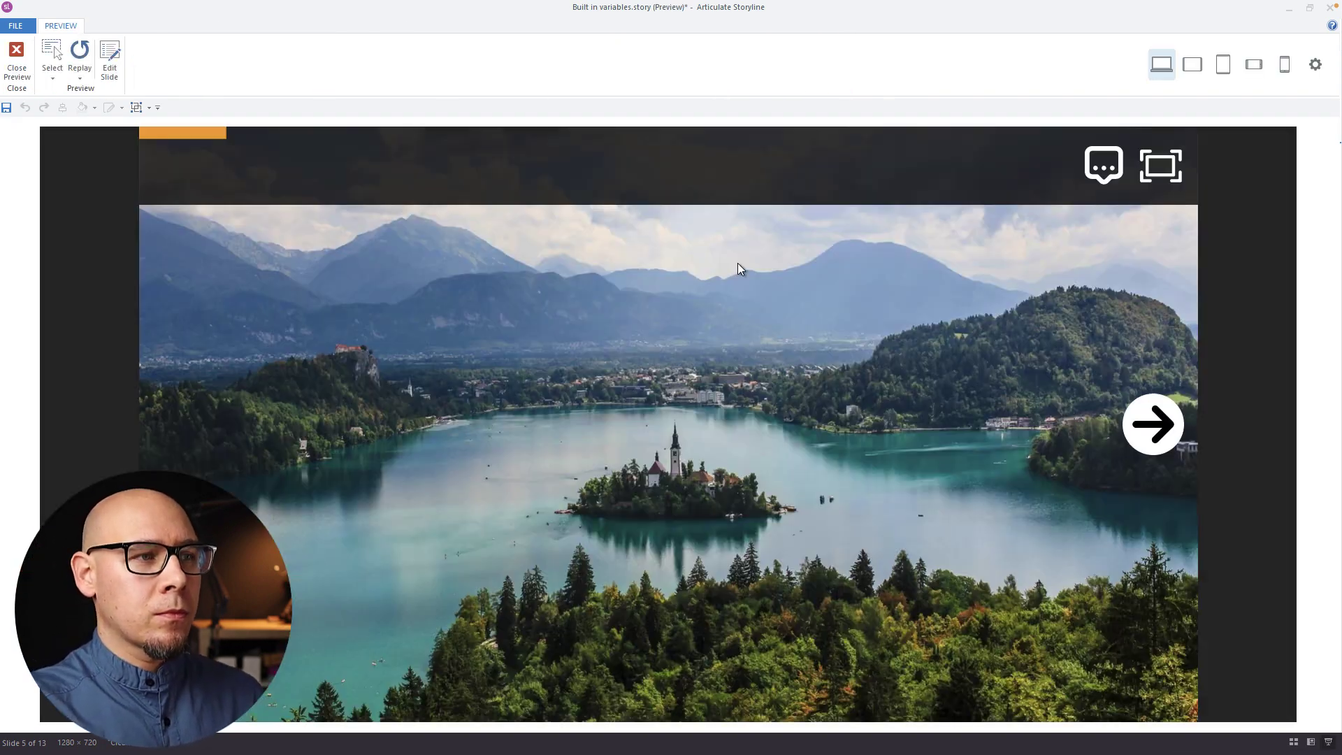
pyautogui.click(1153, 404)
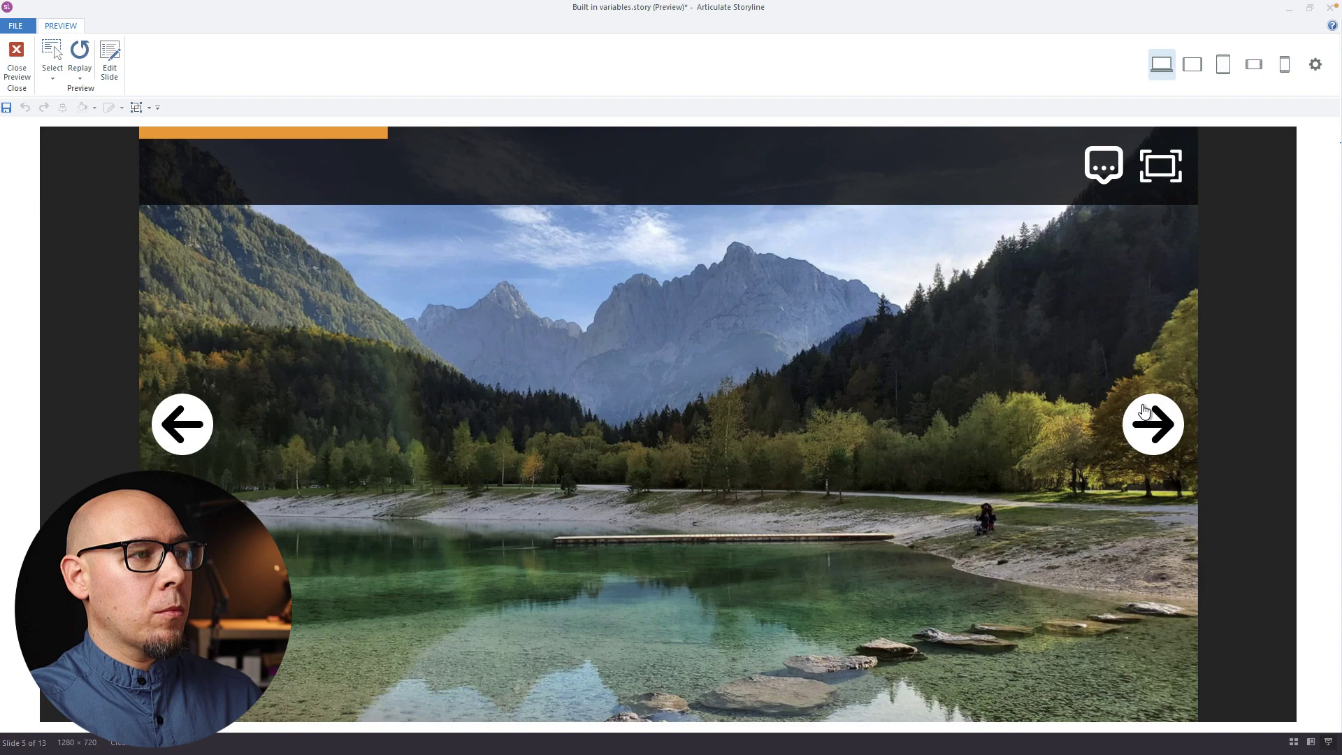
pyautogui.click(1150, 407)
pyautogui.click(1145, 410)
pyautogui.click(1143, 410)
pyautogui.click(1144, 410)
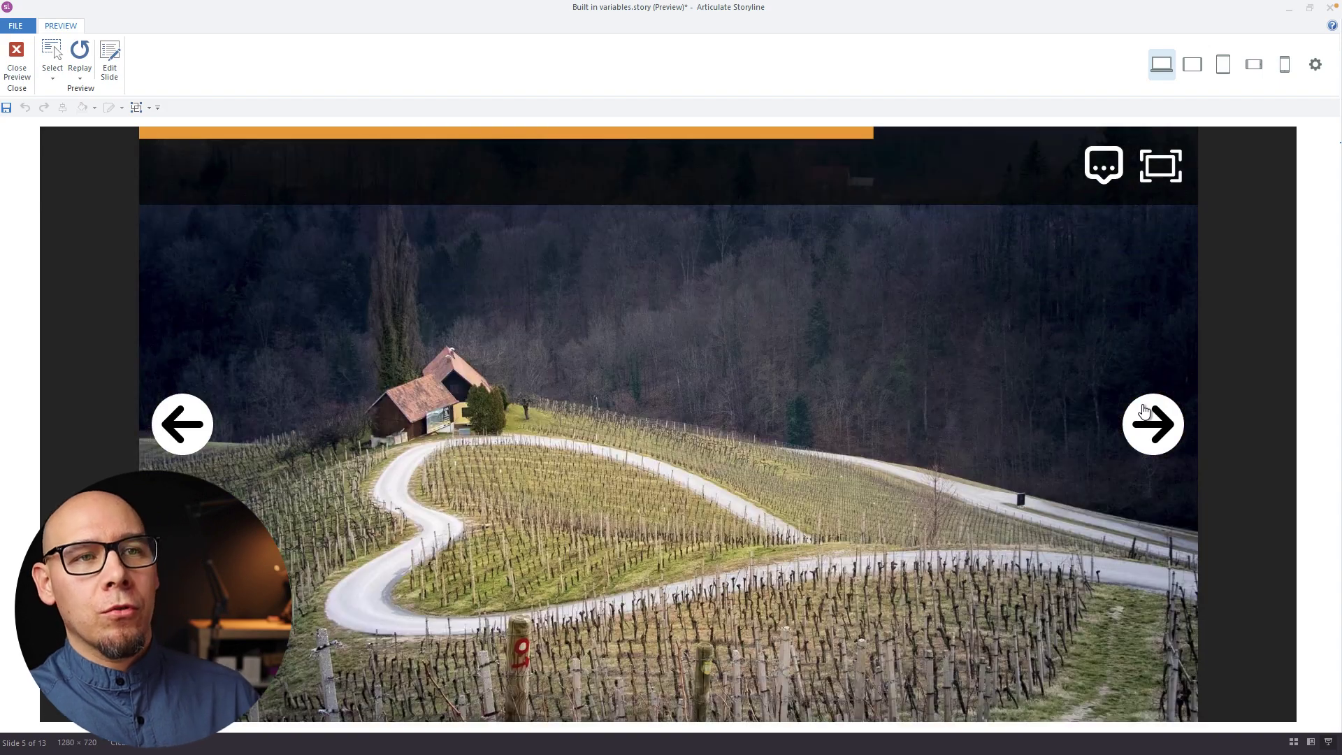
pyautogui.click(1144, 409)
pyautogui.click(1144, 410)
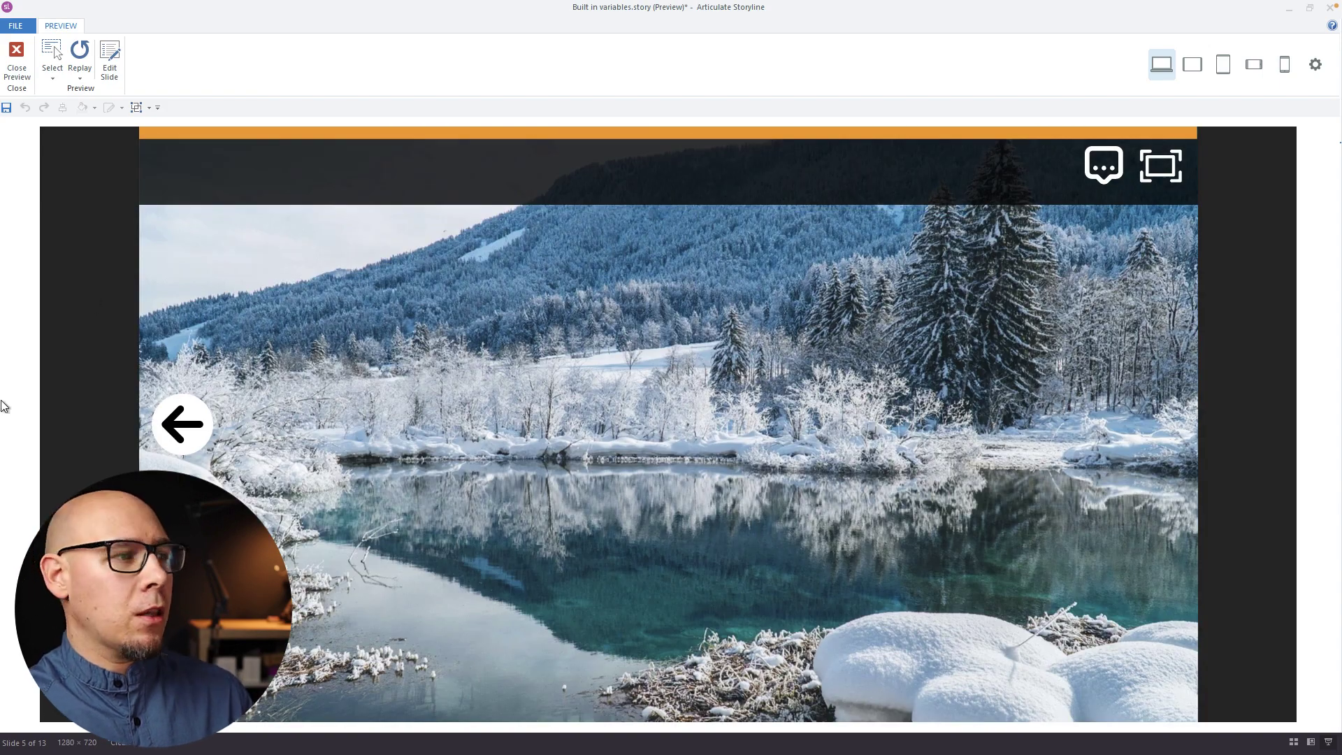
# Step back and forth through the slides, ending on the vineyard slide with the bar about three-quarters full
pyautogui.click(199, 420)
pyautogui.click(199, 420)
pyautogui.click(199, 420)
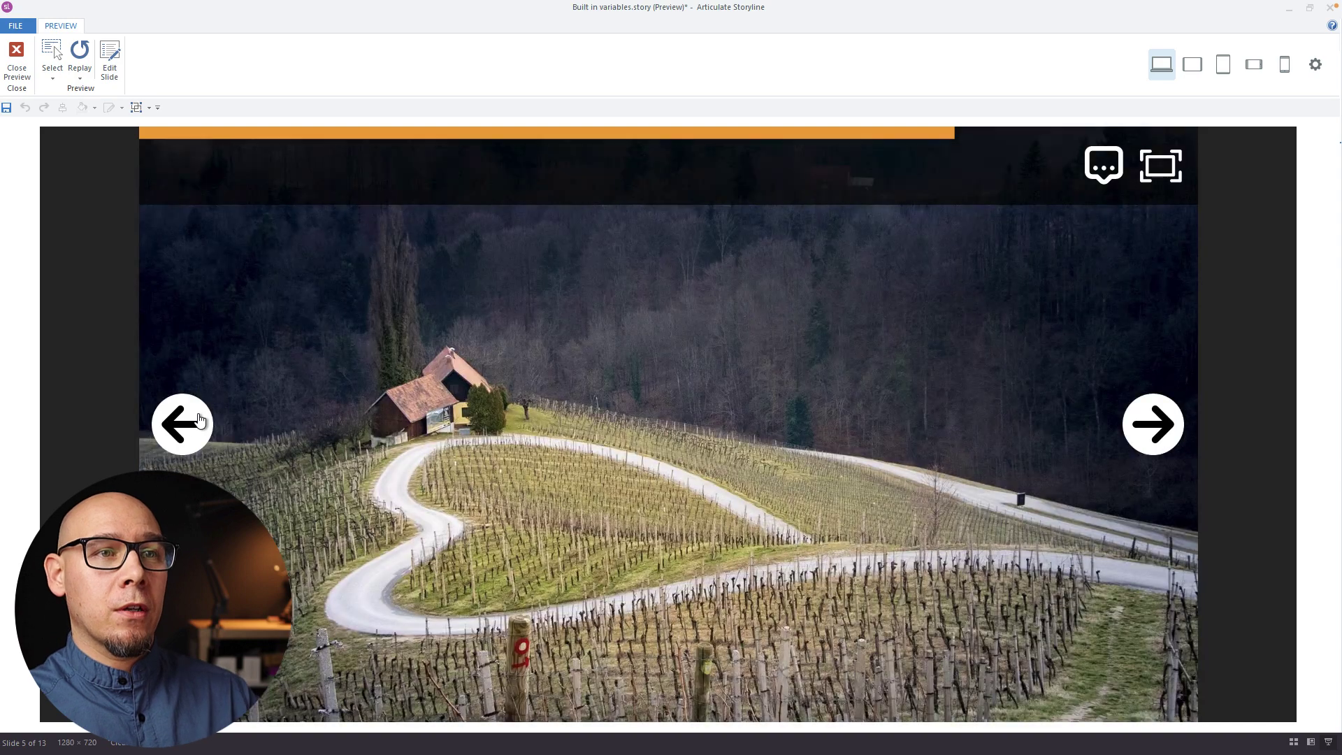
pyautogui.click(1134, 413)
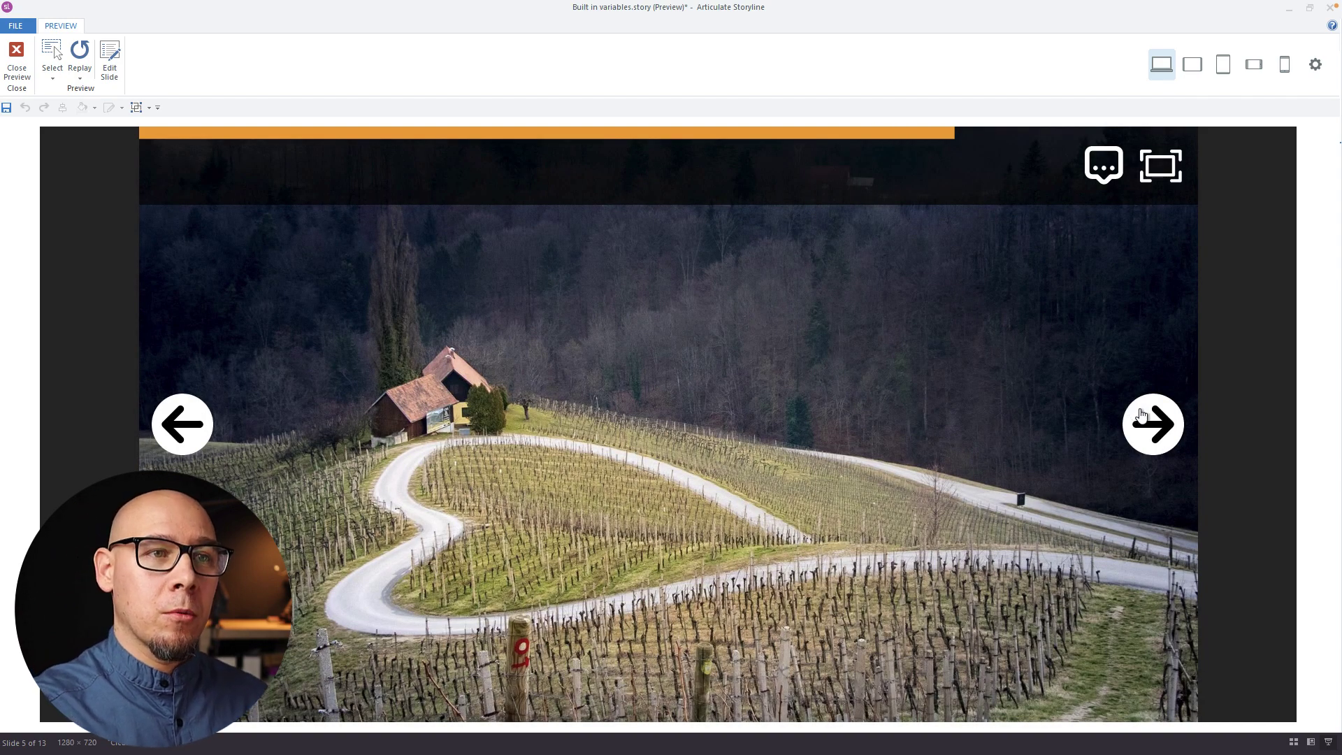
pyautogui.click(196, 418)
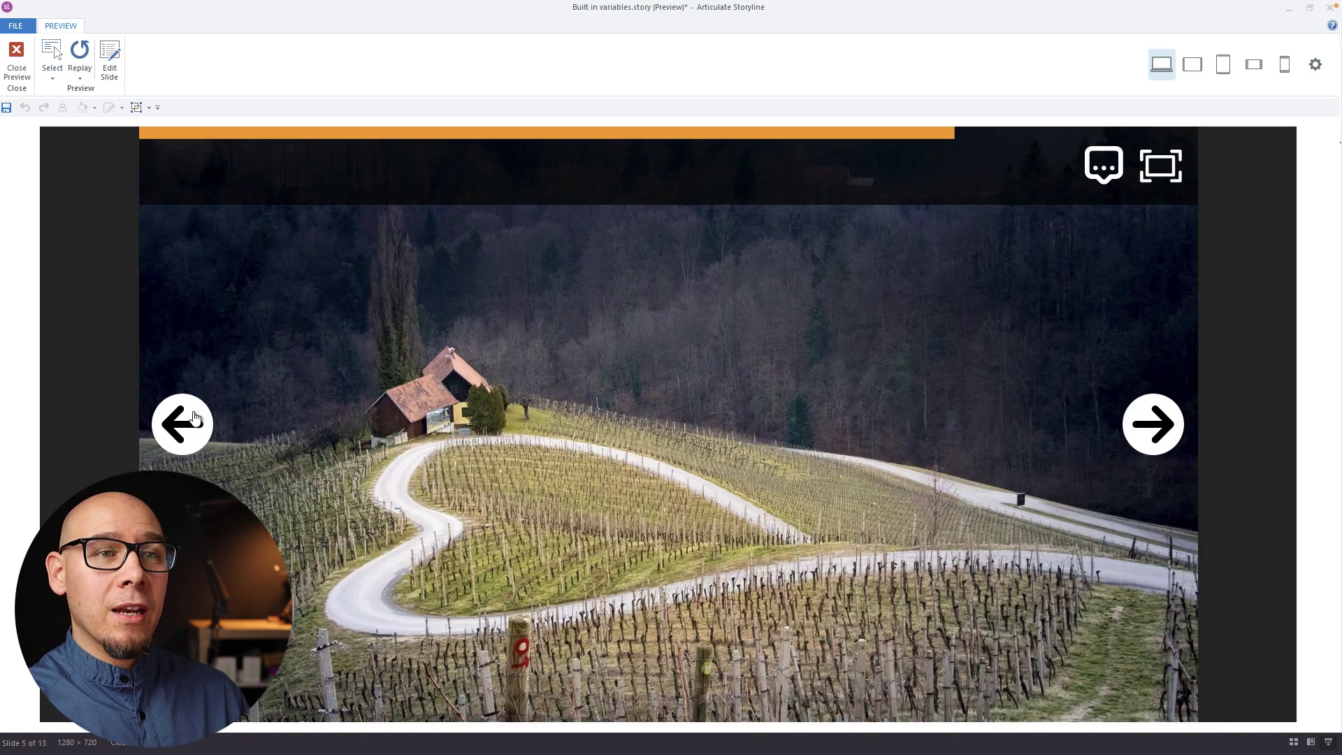